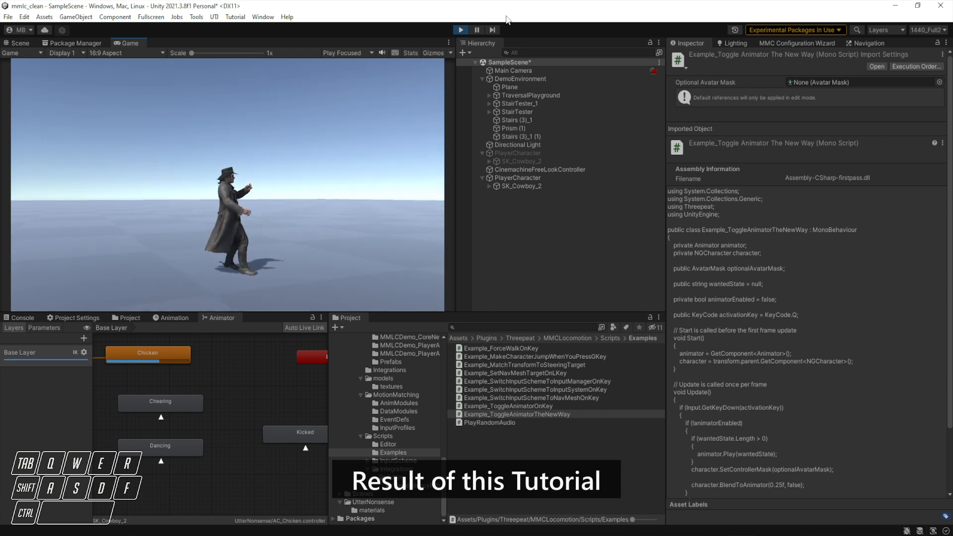
Toggle the cowboy through Kicked and Chicken animations, then walk and run him with WASD.
{"action": "key", "text": "q"}
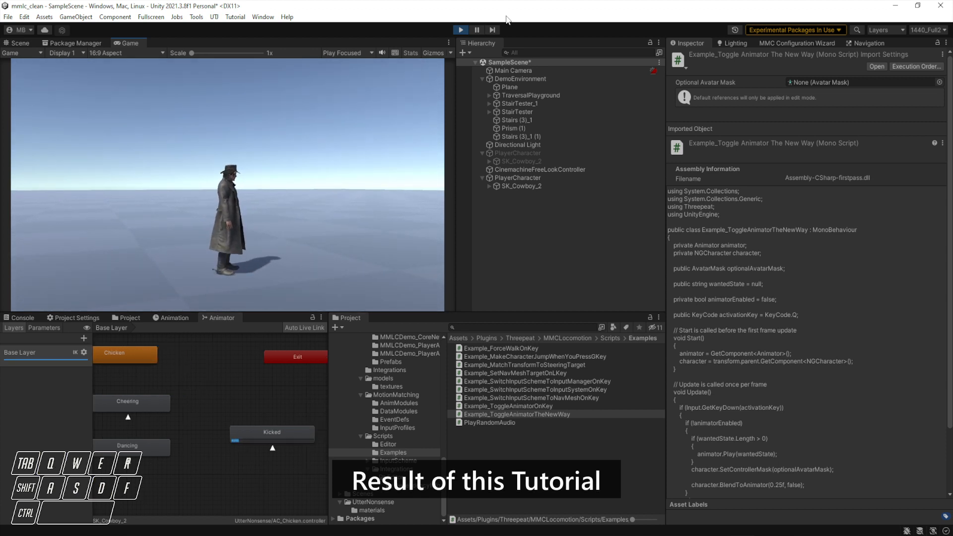
{"action": "key", "text": "q"}
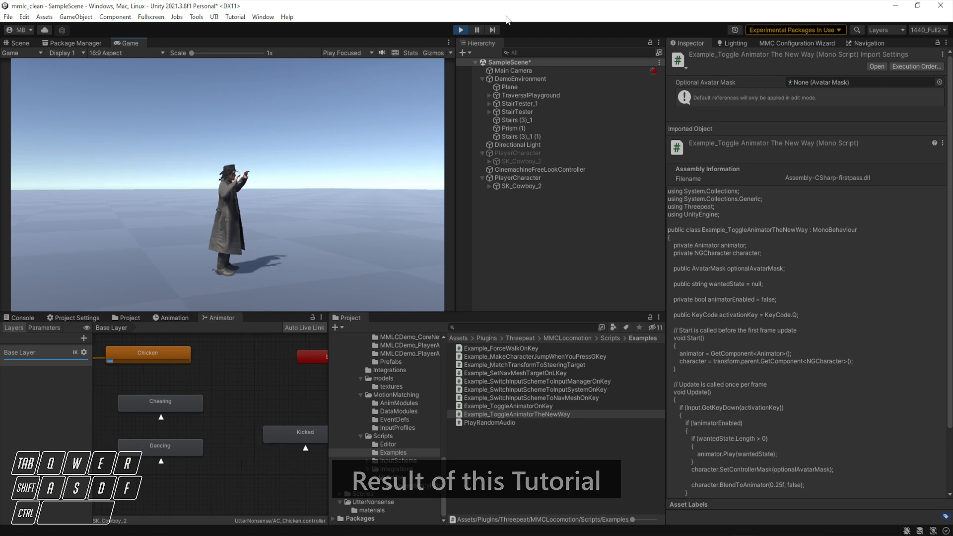
{"action": "key", "text": "s"}
{"action": "key", "text": "a"}
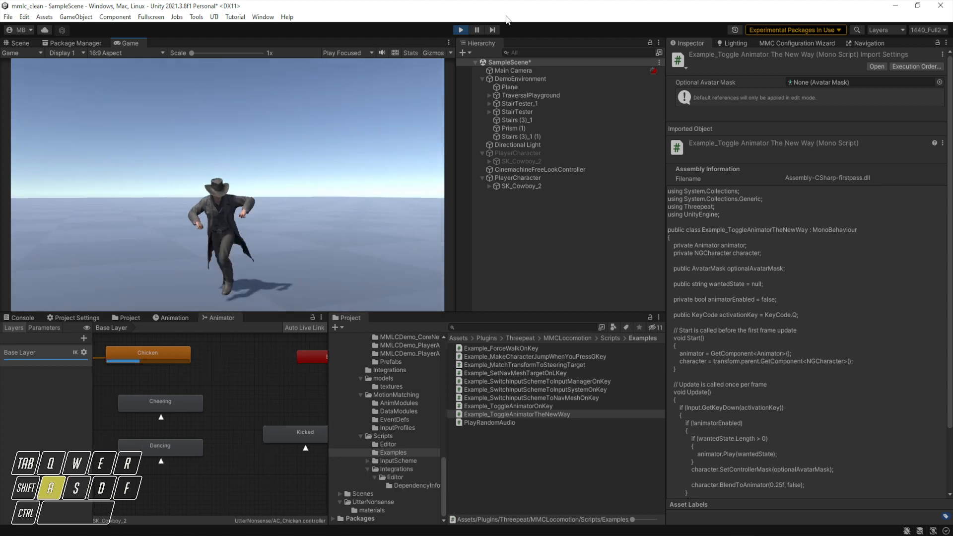
{"action": "key", "text": "w"}
{"action": "key", "text": "d"}
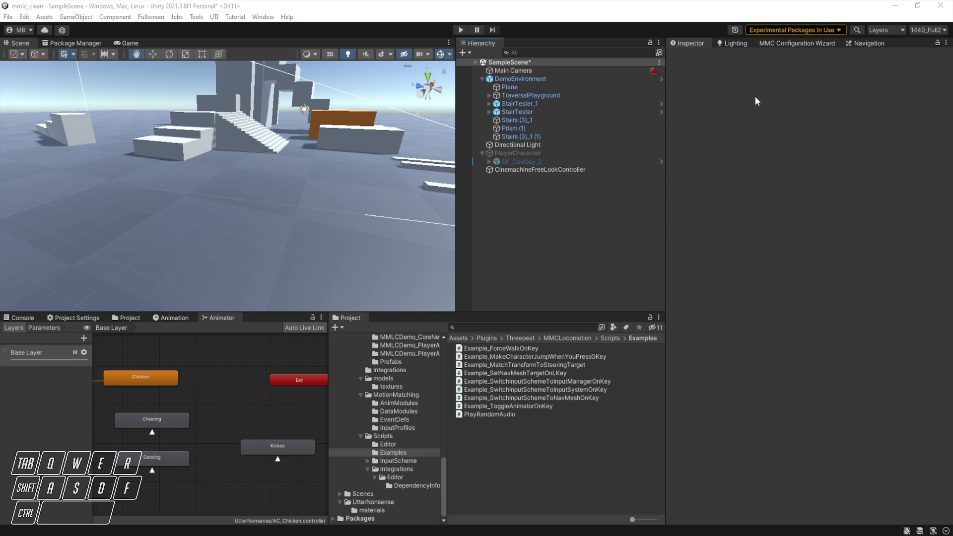
In the MMC Configuration Wizard enable Final IK Grounder on Default and GrounderOnly layers and add the character to the scene.
{"action": "left_click", "coordinate": [773, 42]}
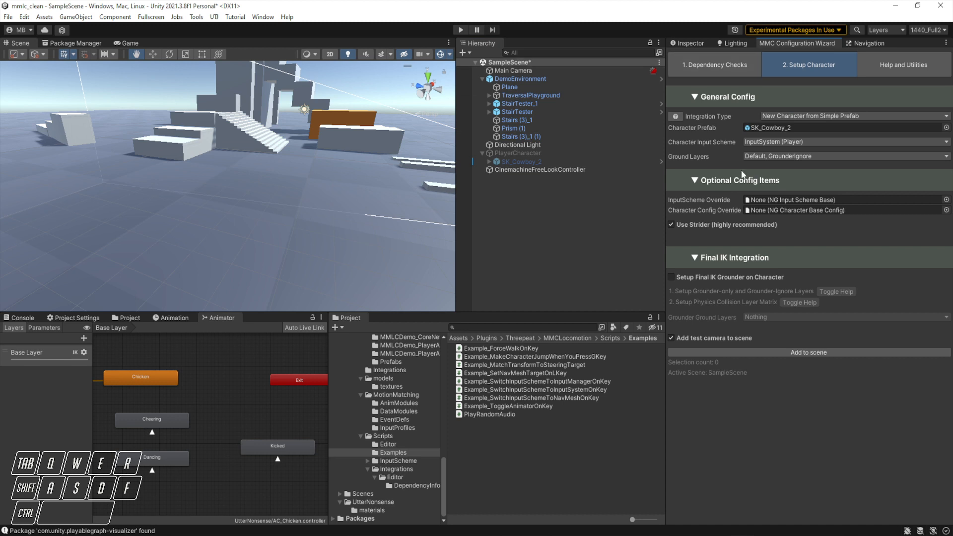
{"action": "left_click", "coordinate": [690, 277]}
{"action": "left_click", "coordinate": [775, 317]}
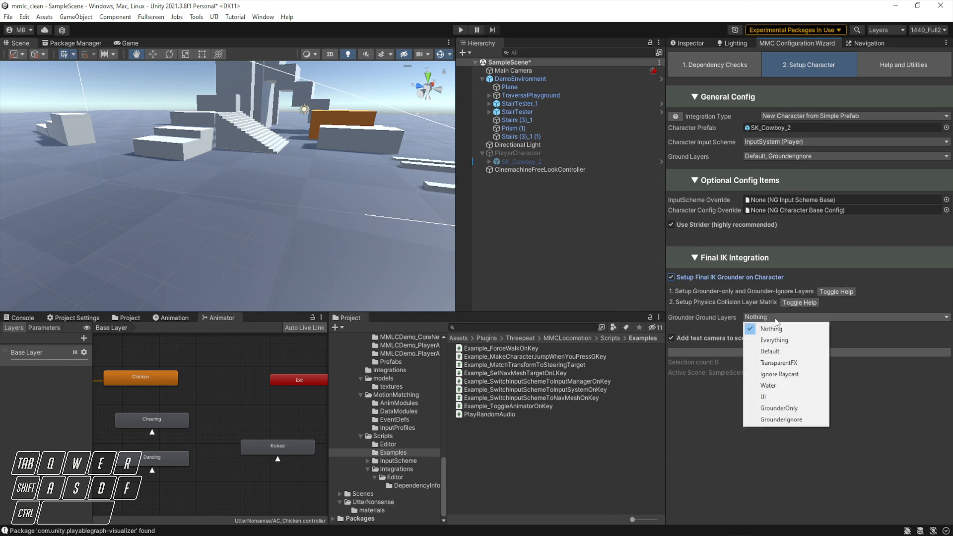
{"action": "left_click", "coordinate": [780, 413]}
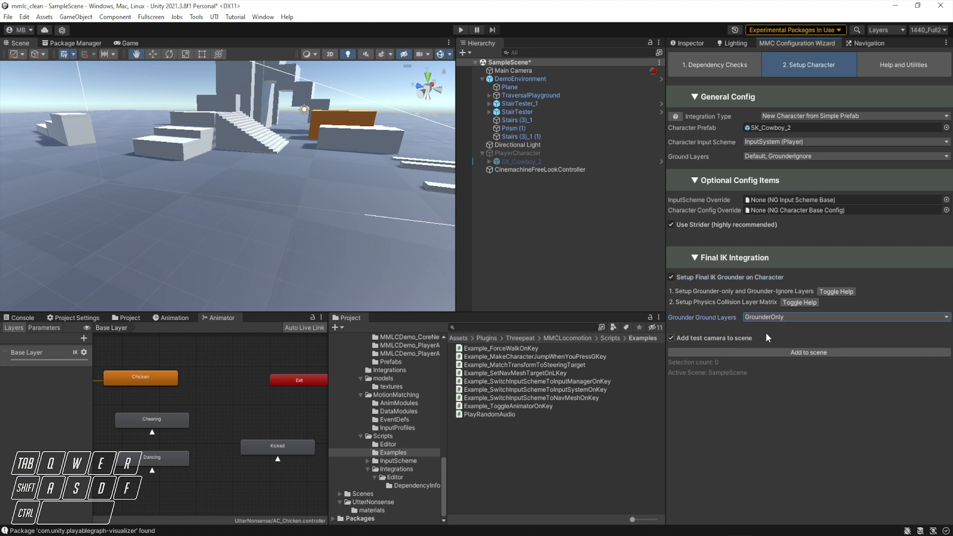
{"action": "left_click", "coordinate": [765, 316]}
{"action": "left_click", "coordinate": [763, 355]}
{"action": "left_click", "coordinate": [777, 352]}
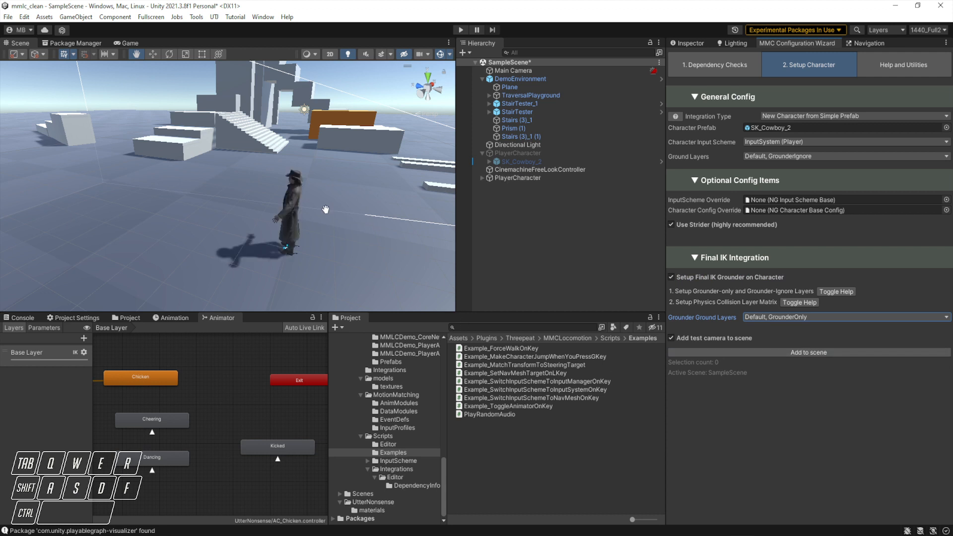
Rotate the new PlayerCharacter to face away and select its SK_Cowboy_2 child model.
{"action": "left_click", "coordinate": [504, 178]}
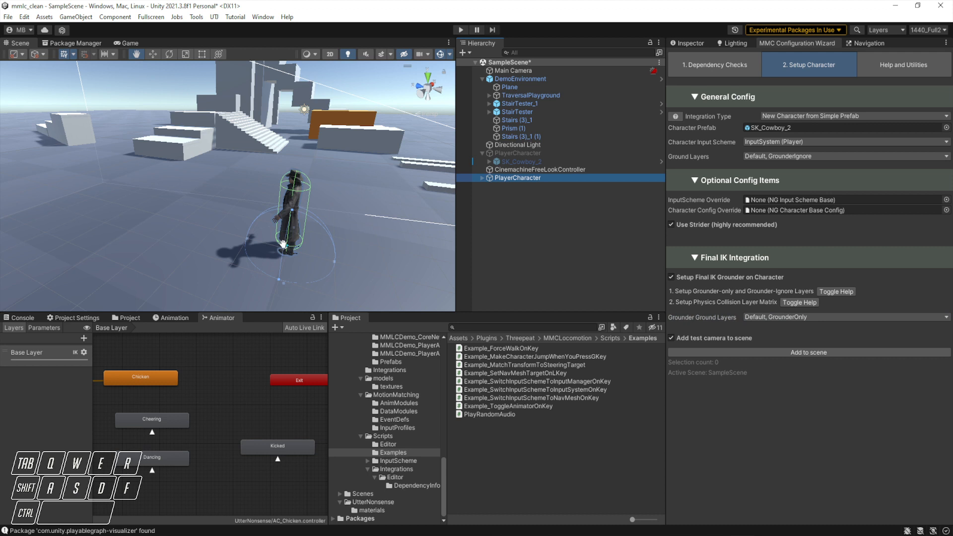
{"action": "key", "text": "e"}
{"action": "mouse_move", "coordinate": [281, 280]}
{"action": "left_mouse_down"}
{"action": "mouse_move", "coordinate": [423, 276]}
{"action": "mouse_move", "coordinate": [424, 266]}
{"action": "left_mouse_up"}
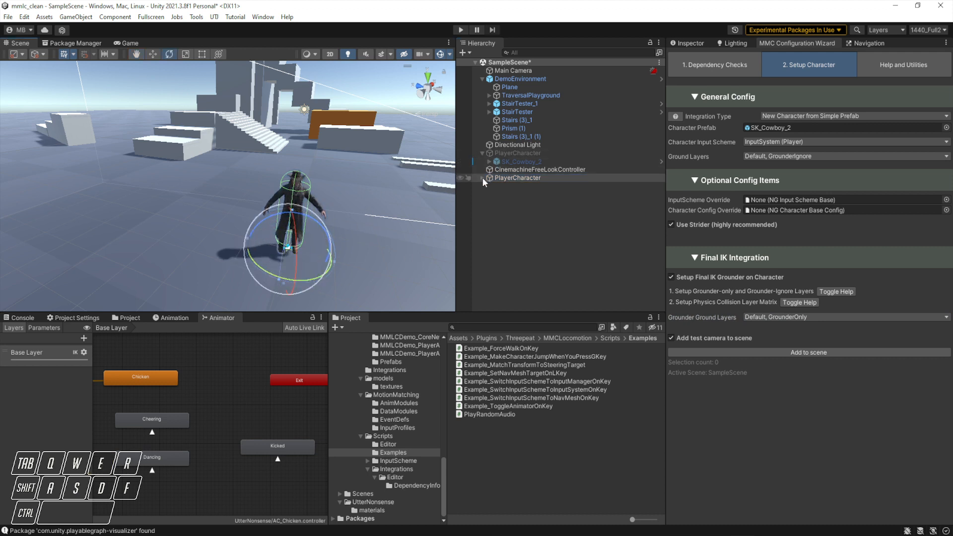
{"action": "left_click", "coordinate": [481, 178]}
{"action": "left_click", "coordinate": [521, 186]}
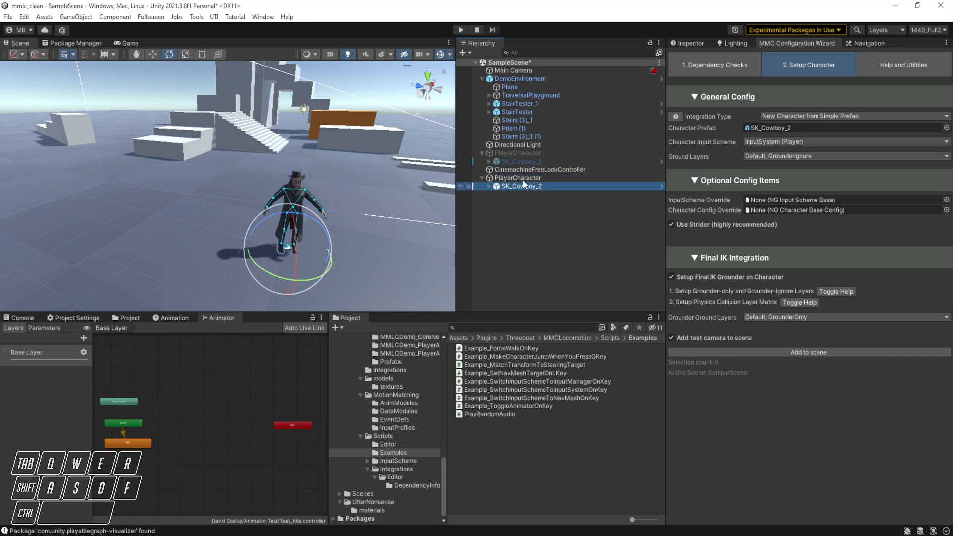
{"action": "left_click", "coordinate": [691, 45]}
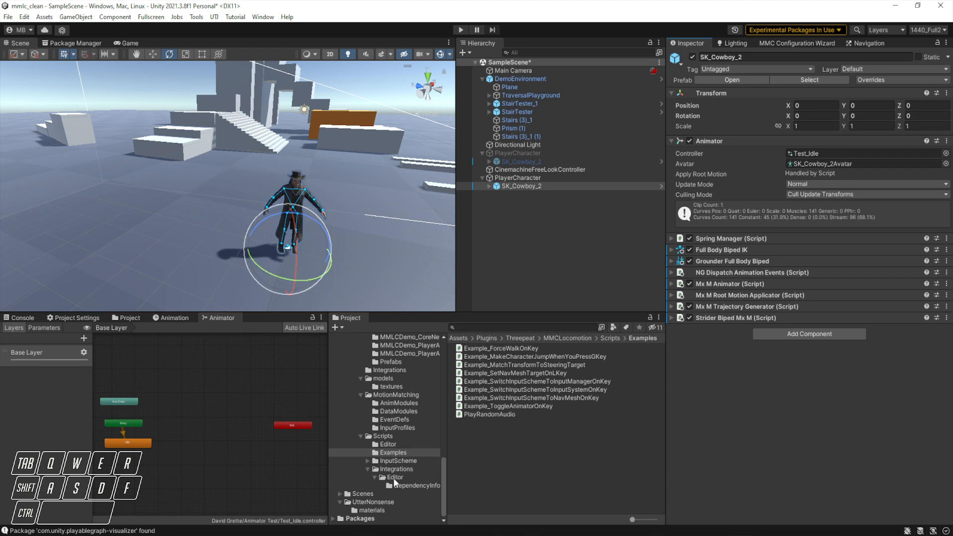
Assign AC_Chicken from the UtterNonsense folder as the cowboy Animator's controller.
{"action": "left_click", "coordinate": [369, 502]}
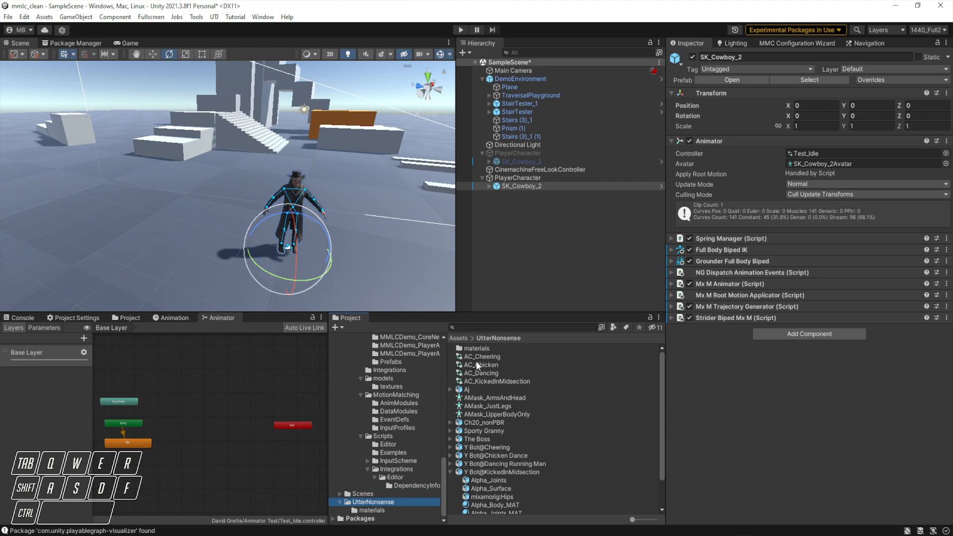
{"action": "left_click_drag", "start_coordinate": [476, 365], "coordinate": [821, 155]}
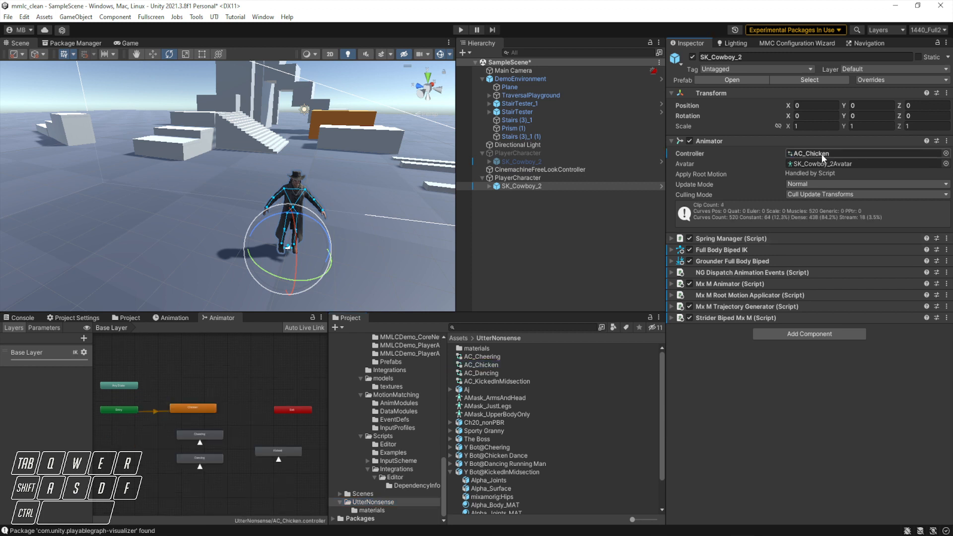
{"action": "double_click", "coordinate": [216, 316]}
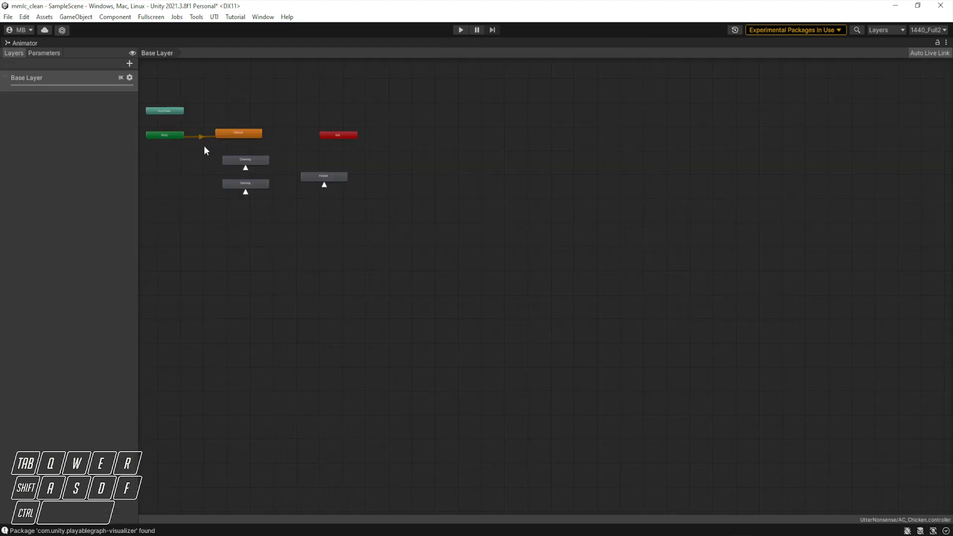
{"action": "scroll", "coordinate": [205, 150], "scroll_direction": "up", "scroll_amount": 5}
{"action": "mouse_move", "coordinate": [206, 156]}
{"action": "middle_mouse_down"}
{"action": "mouse_move", "coordinate": [351, 315]}
{"action": "mouse_move", "coordinate": [396, 326]}
{"action": "middle_mouse_up"}
{"action": "scroll", "coordinate": [377, 317], "scroll_direction": "down", "scroll_amount": 3}
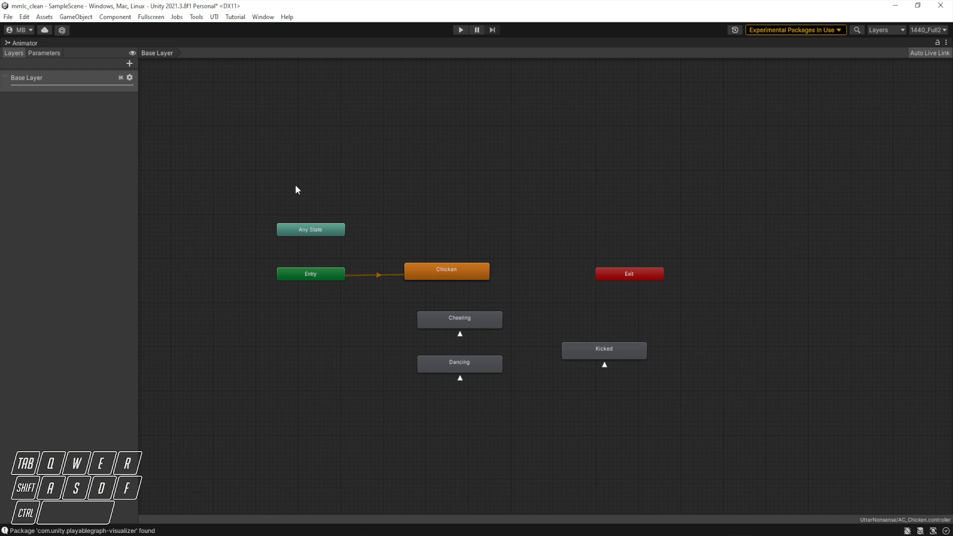
{"action": "double_click", "coordinate": [27, 44]}
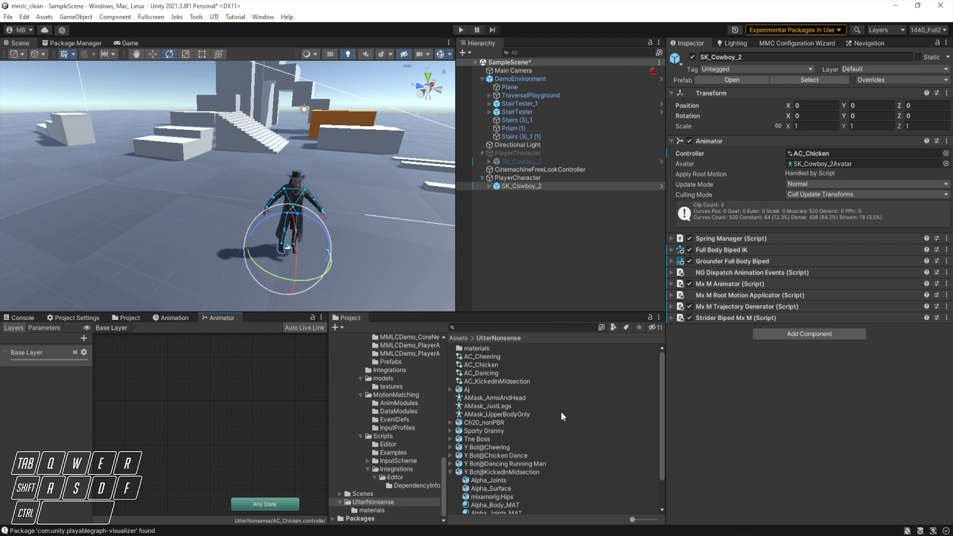
Create the C# script Example_ToggleAnimatorTheNewWay in the Examples scripts folder.
{"action": "left_click", "coordinate": [389, 452]}
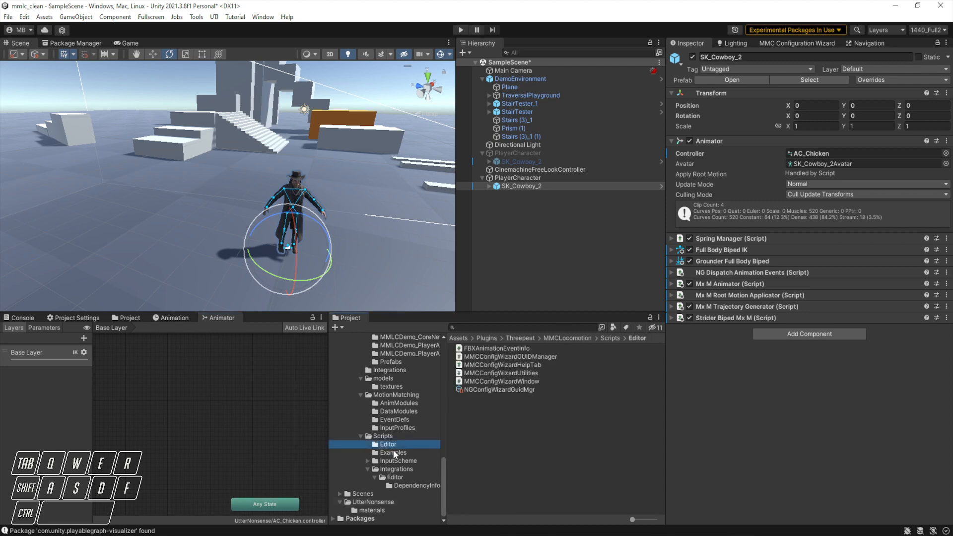
{"action": "right_click", "coordinate": [507, 445]}
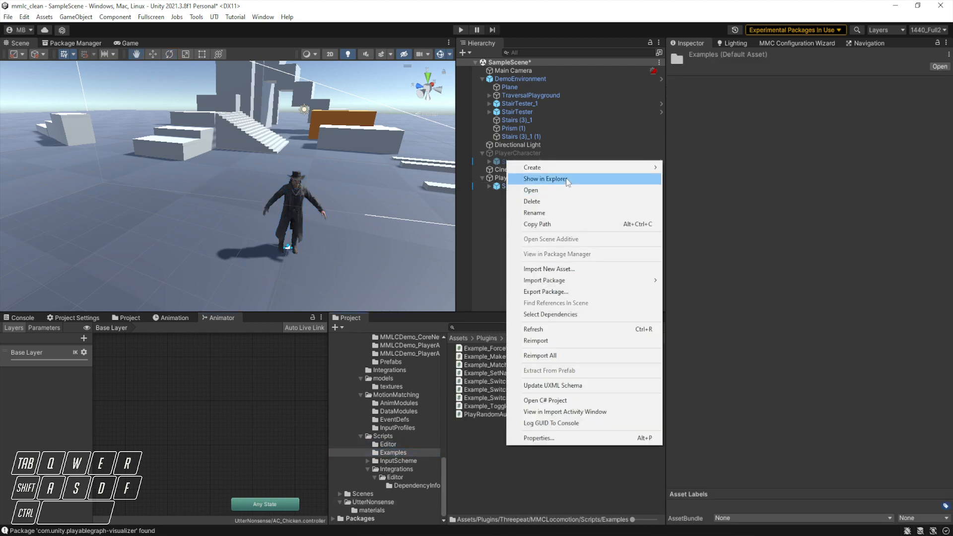
{"action": "mouse_move", "coordinate": [580, 168]}
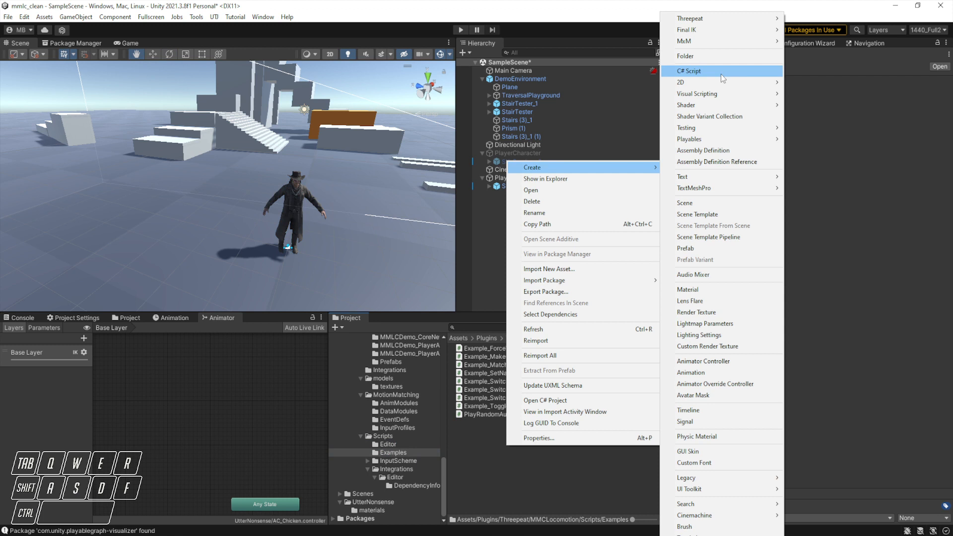
{"action": "left_click", "coordinate": [721, 74]}
{"action": "type", "text": "Ex"}
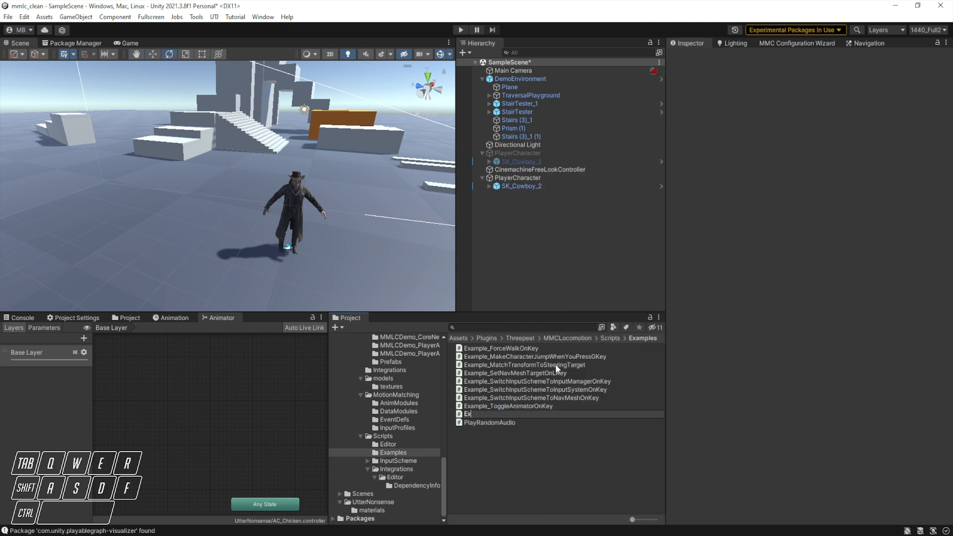
{"action": "type", "text": "ample_Toggle"}
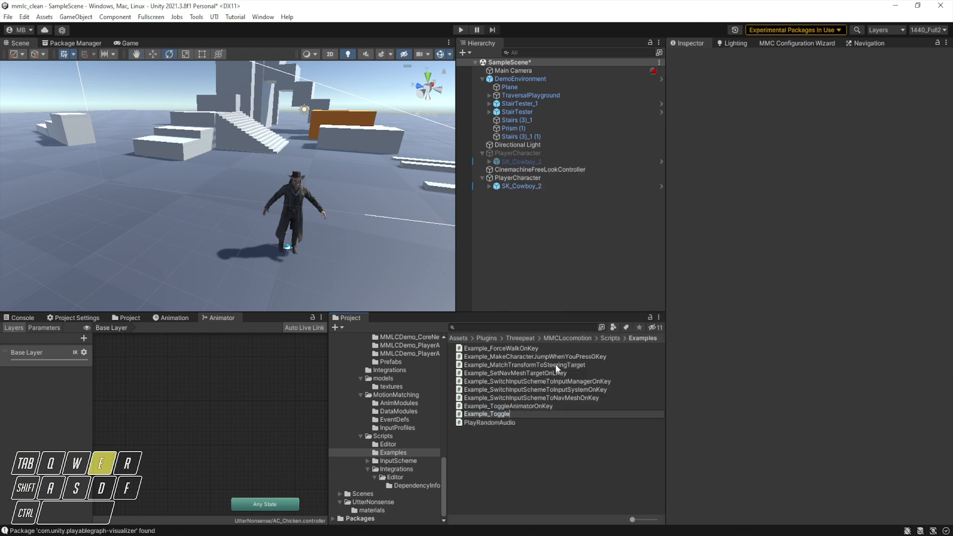
{"action": "type", "text": "AnimatorThe"}
{"action": "type", "text": "NewWay"}
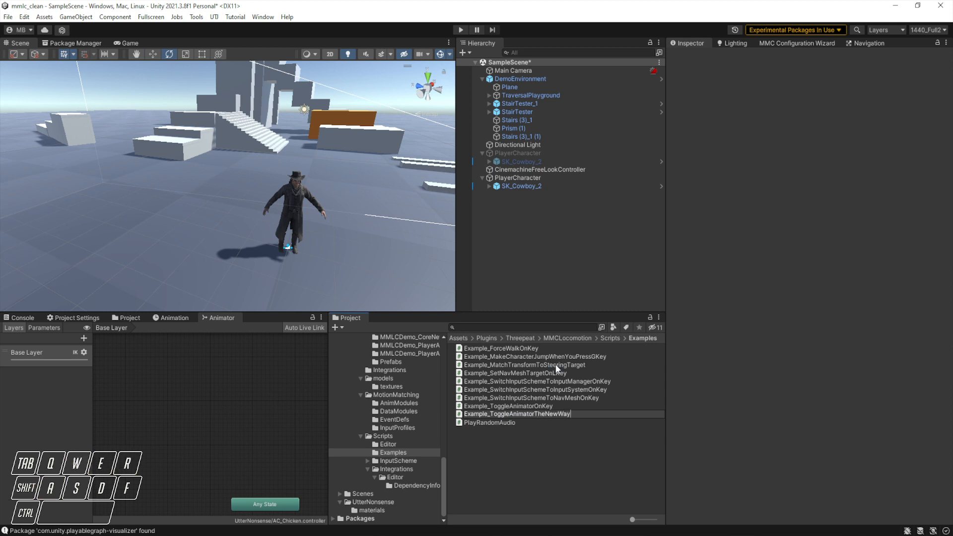
{"action": "key", "text": "Return"}
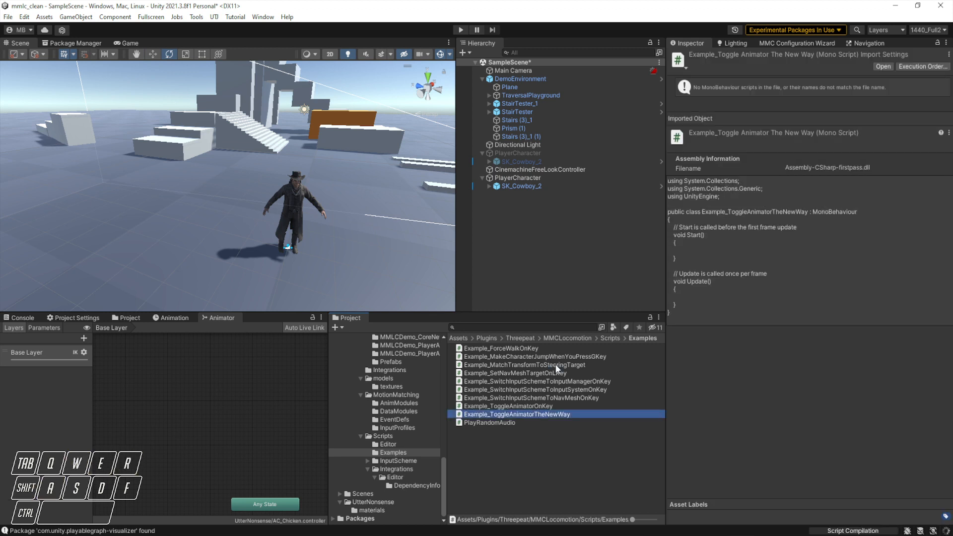
Declare Animator, optionalAvatarMask, wantedState string and animatorEnabled bool fields in the class.
{"action": "key", "text": "Return"}
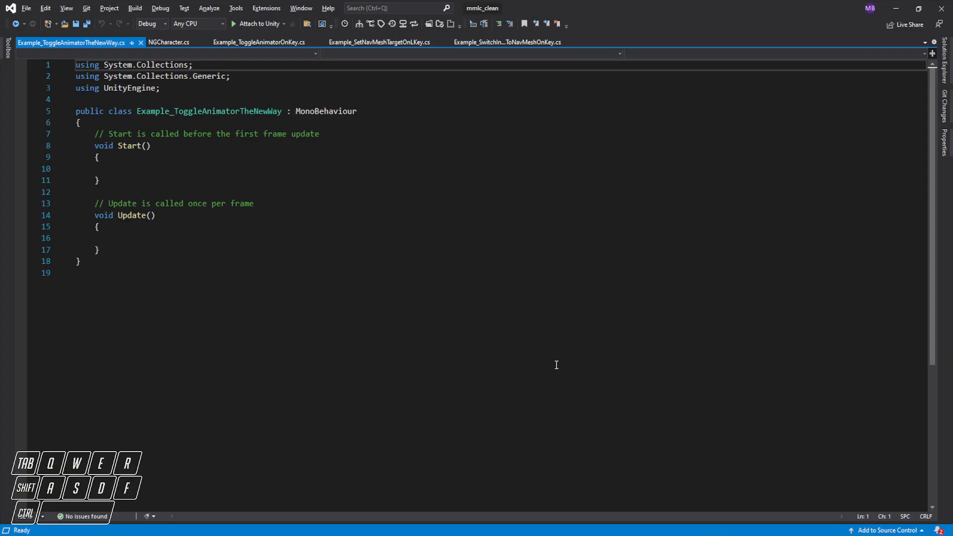
{"action": "left_click", "coordinate": [110, 143]}
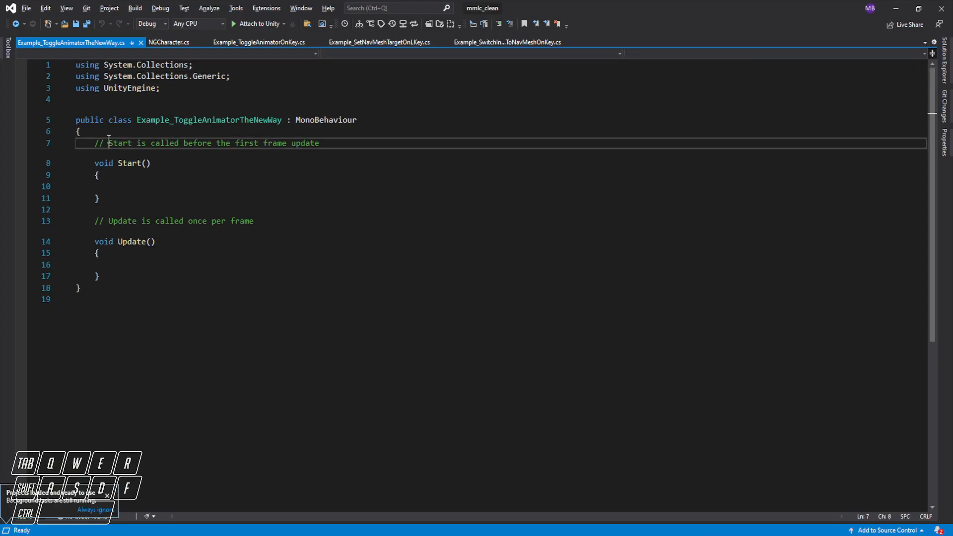
{"action": "left_click", "coordinate": [119, 127]}
{"action": "key", "text": "Return"}
{"action": "key", "text": "Return"}
{"action": "key", "text": "Up"}
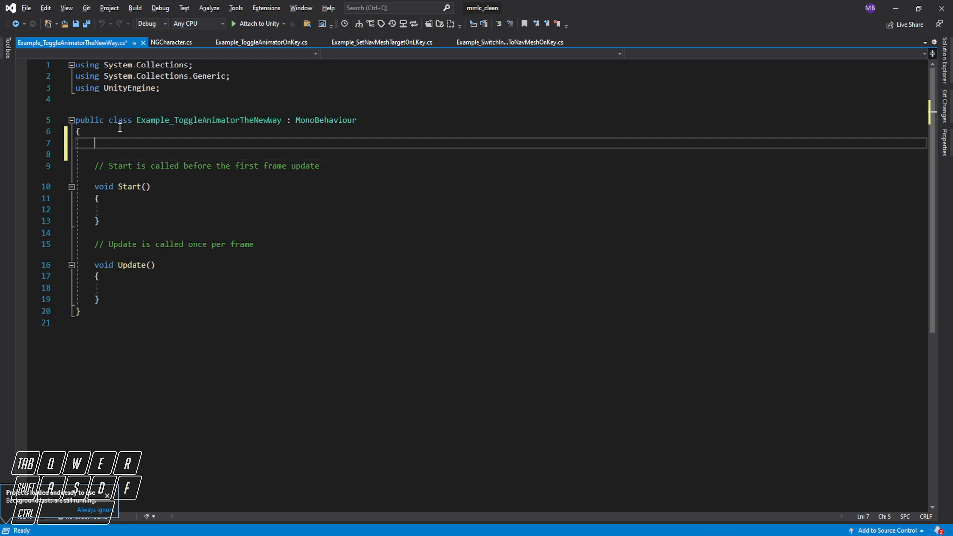
{"action": "type", "text": "private Anim"}
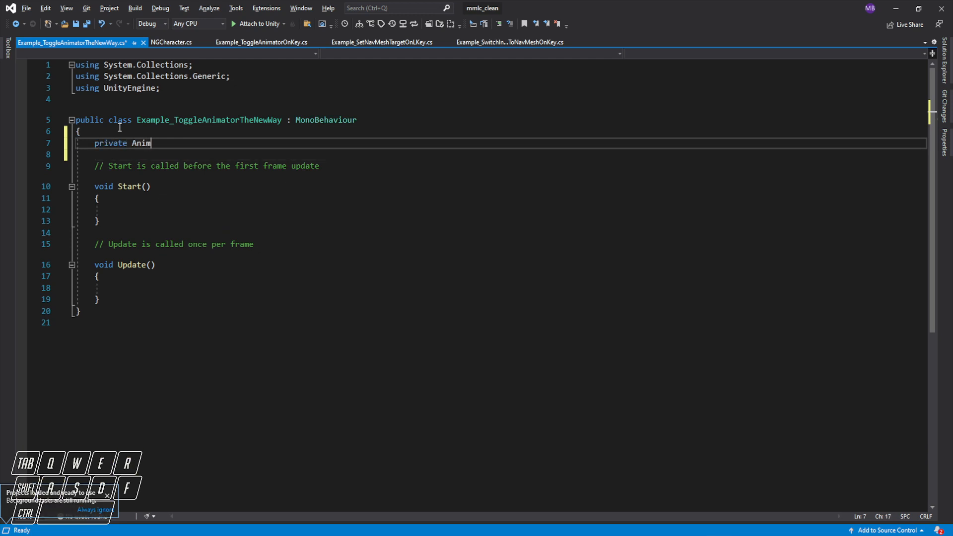
{"action": "type", "text": "ator animat"}
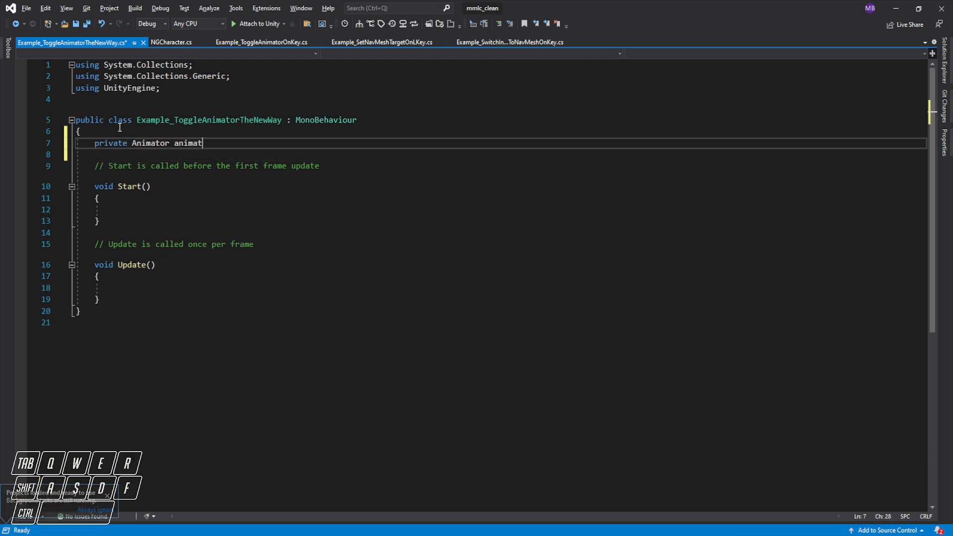
{"action": "type", "text": "or;"}
{"action": "key", "text": "Return"}
{"action": "key", "text": "Return"}
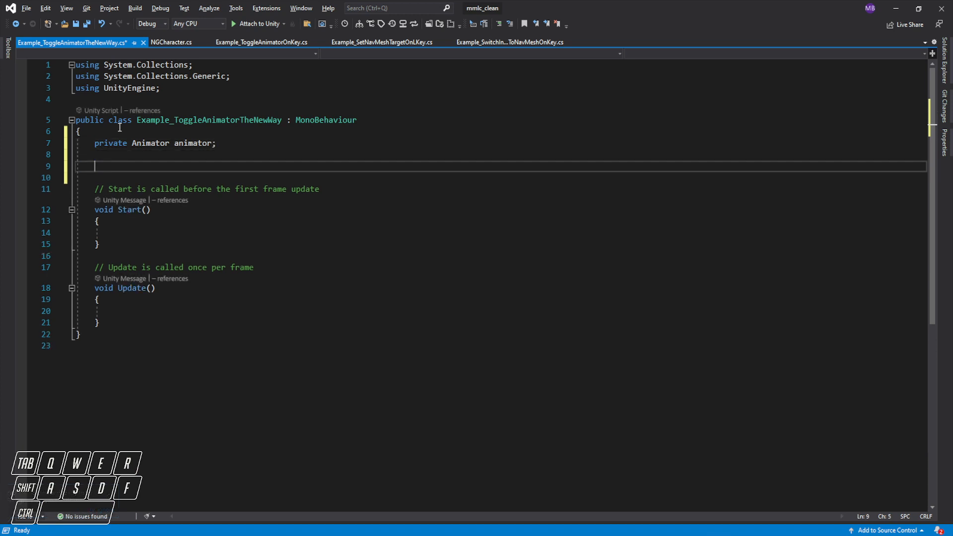
{"action": "type", "text": "public Avata"}
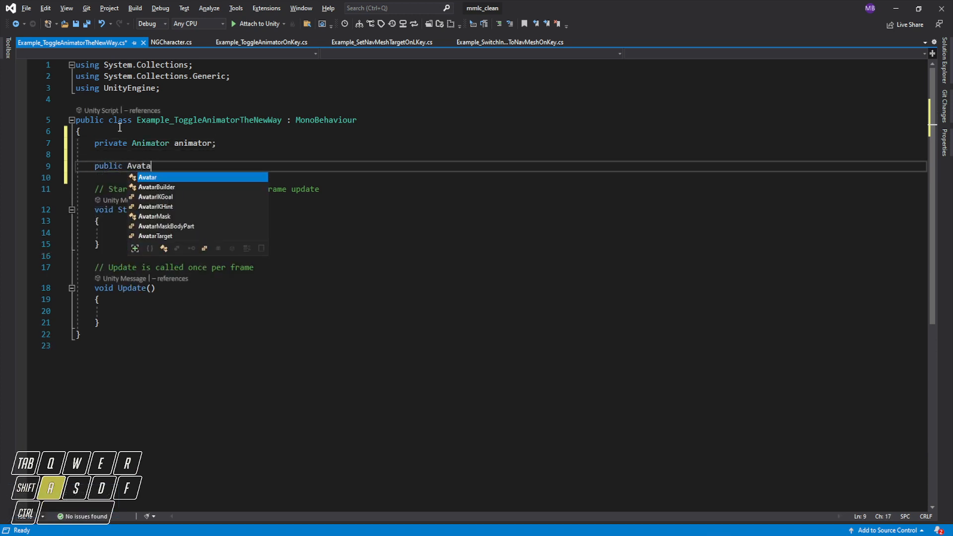
{"action": "type", "text": "rMask op"}
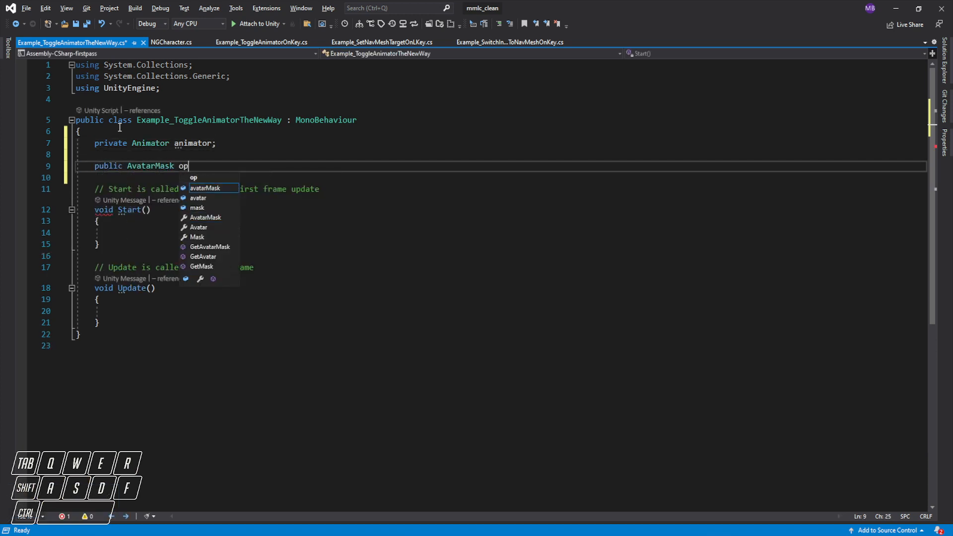
{"action": "type", "text": "tionalAvatarMask;"}
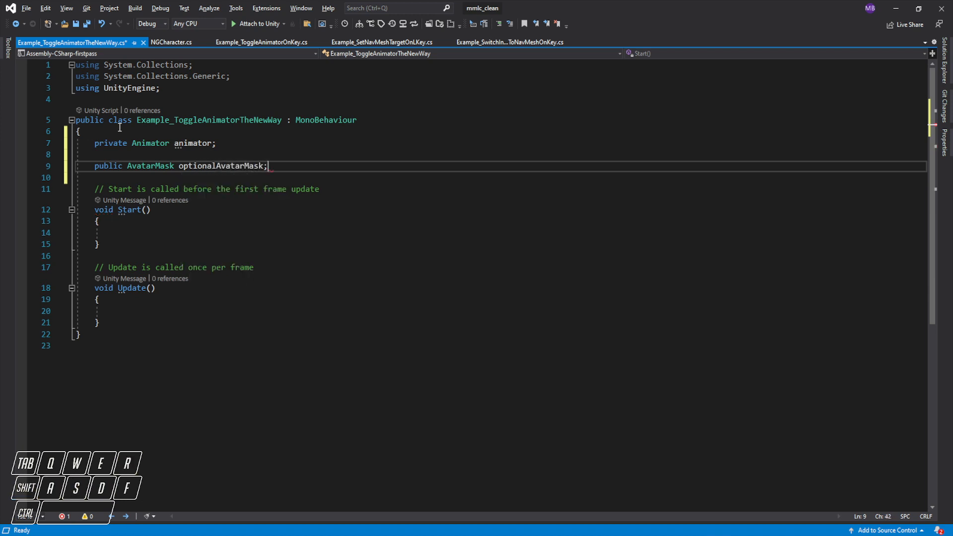
{"action": "key", "text": "Return"}
{"action": "key", "text": "Return"}
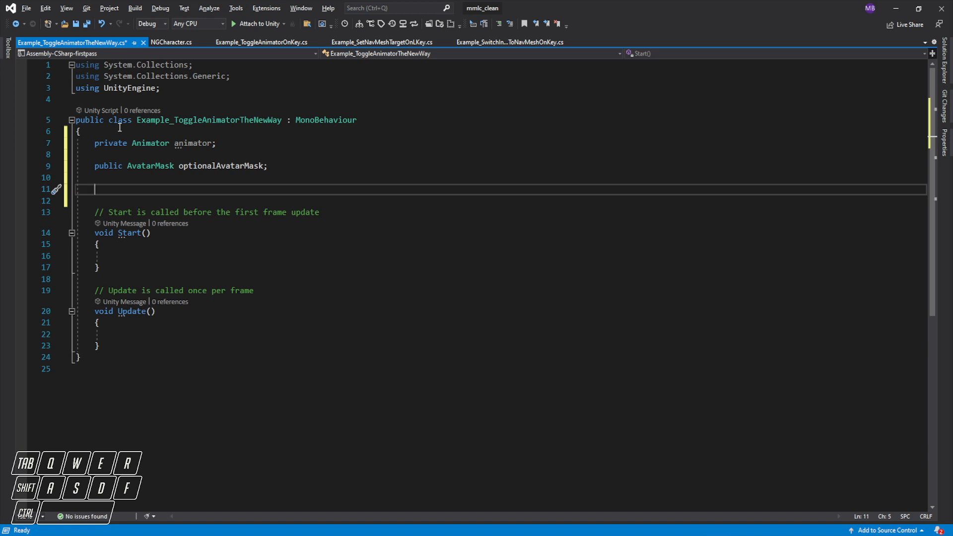
{"action": "type", "text": "public str"}
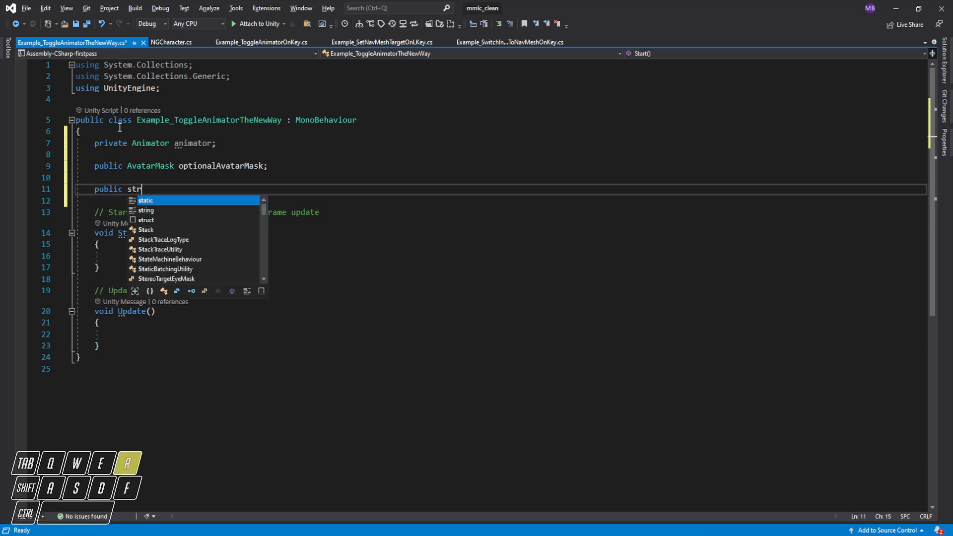
{"action": "type", "text": "ing W"}
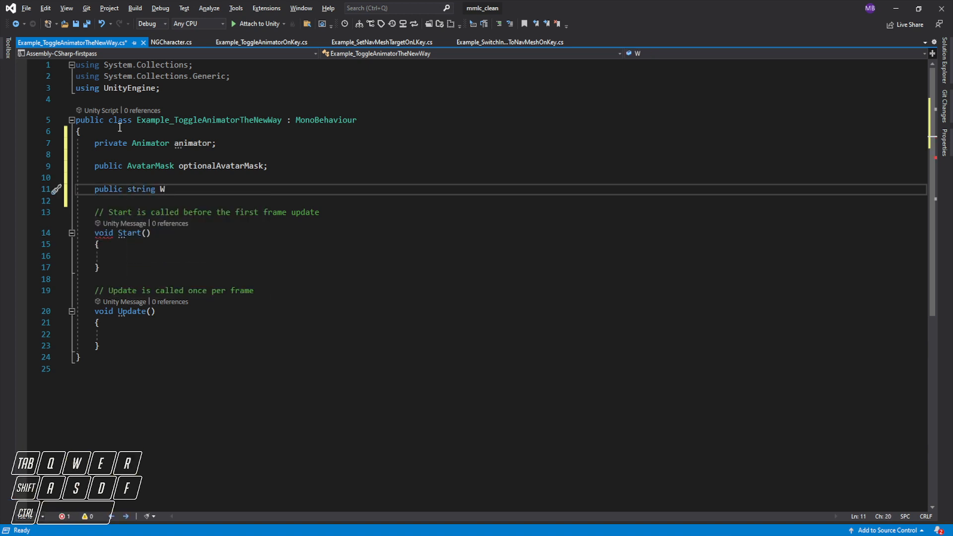
{"action": "type", "text": "anted"}
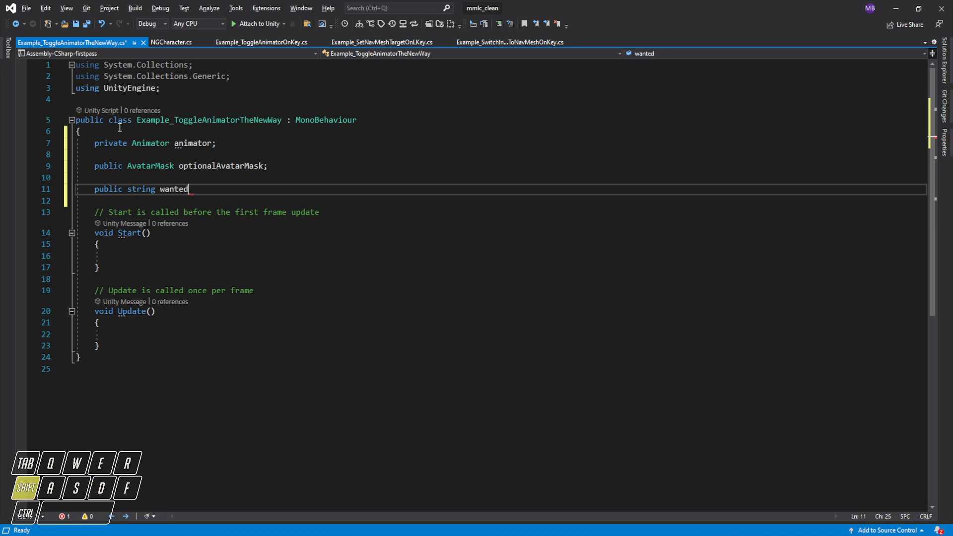
{"action": "type", "text": "State"}
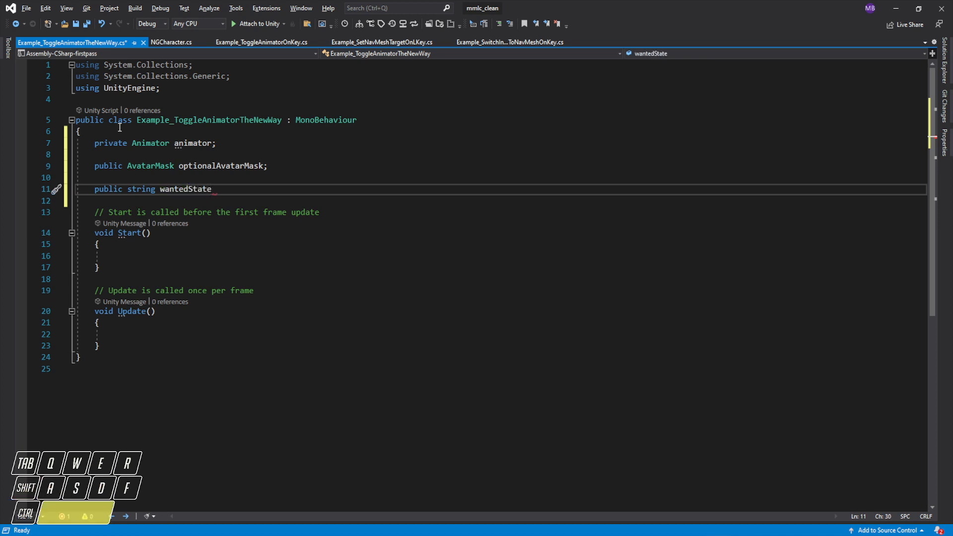
{"action": "type", "text": " = \""}
{"action": "key", "text": "BackSpace"}
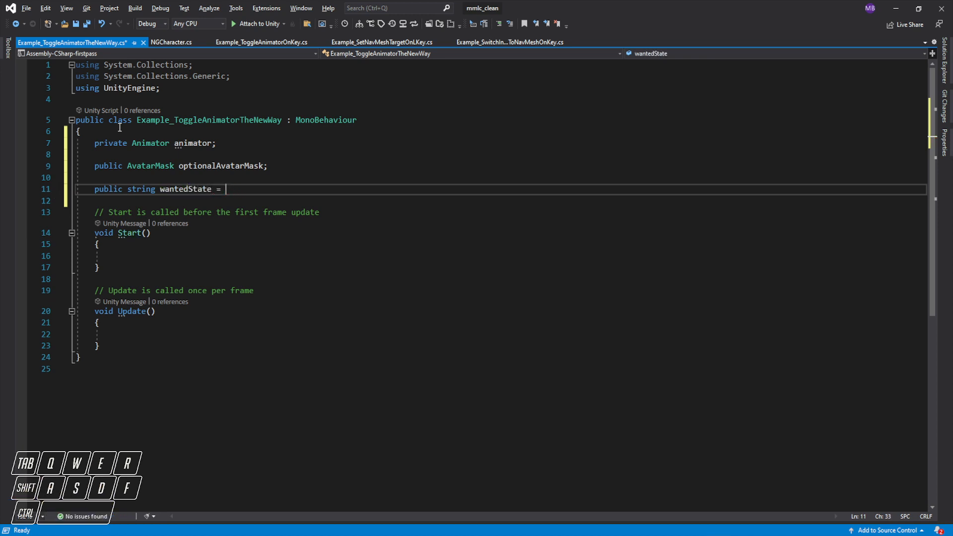
{"action": "type", "text": "null;"}
{"action": "key", "text": "Return"}
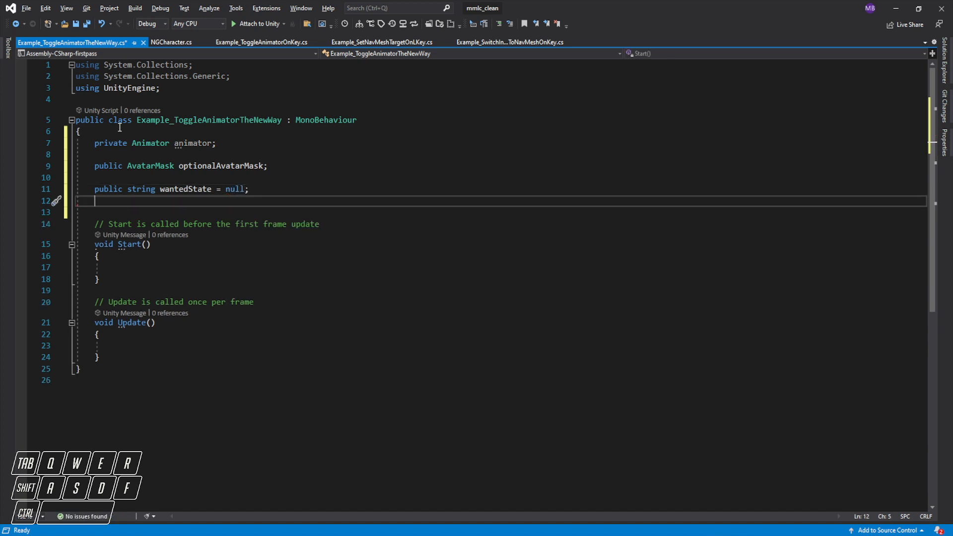
{"action": "key", "text": "Return"}
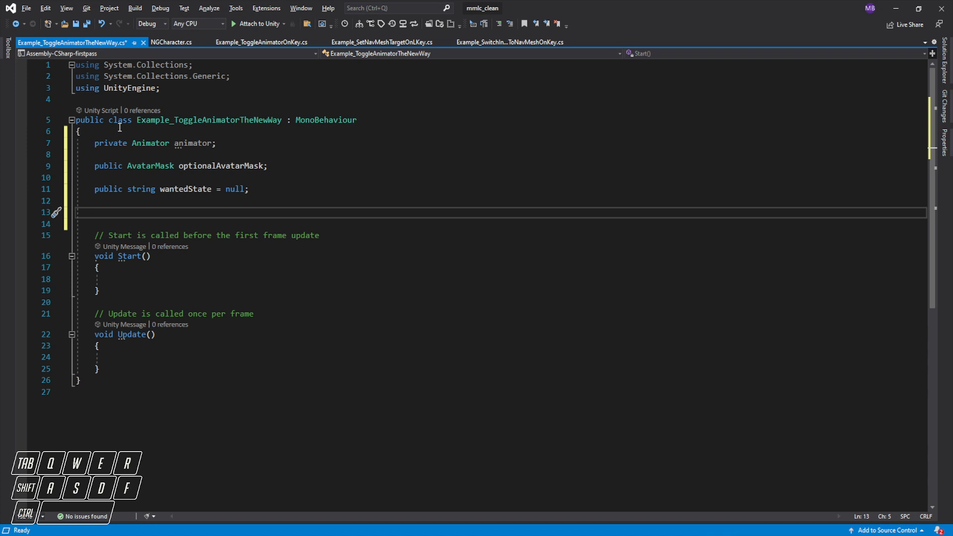
{"action": "type", "text": "private "}
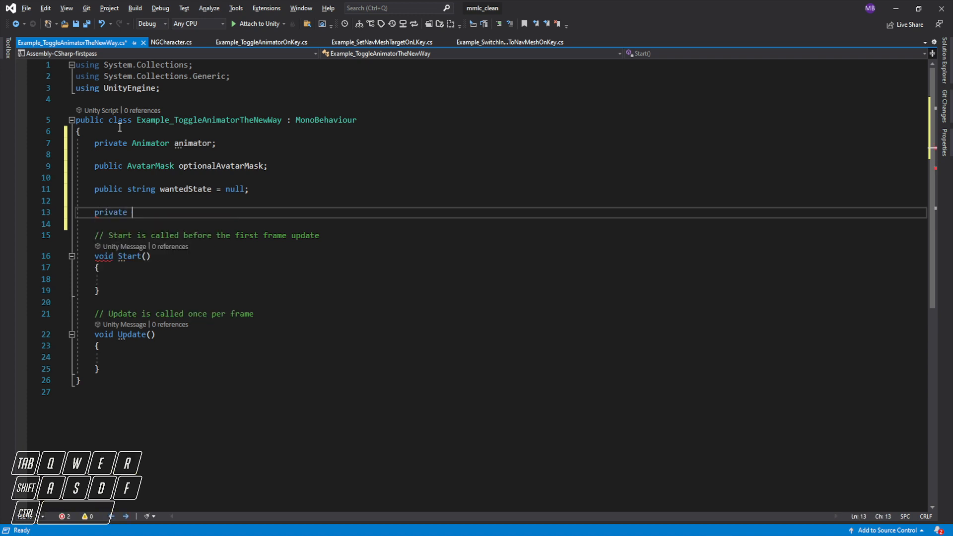
{"action": "type", "text": "bool "}
{"action": "type", "text": "animatorE"}
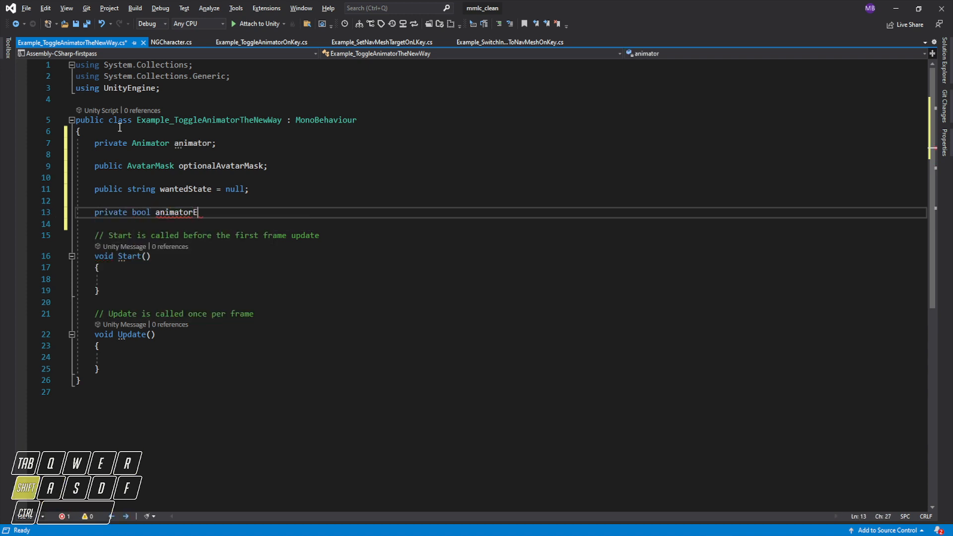
{"action": "type", "text": "nabled = false;"}
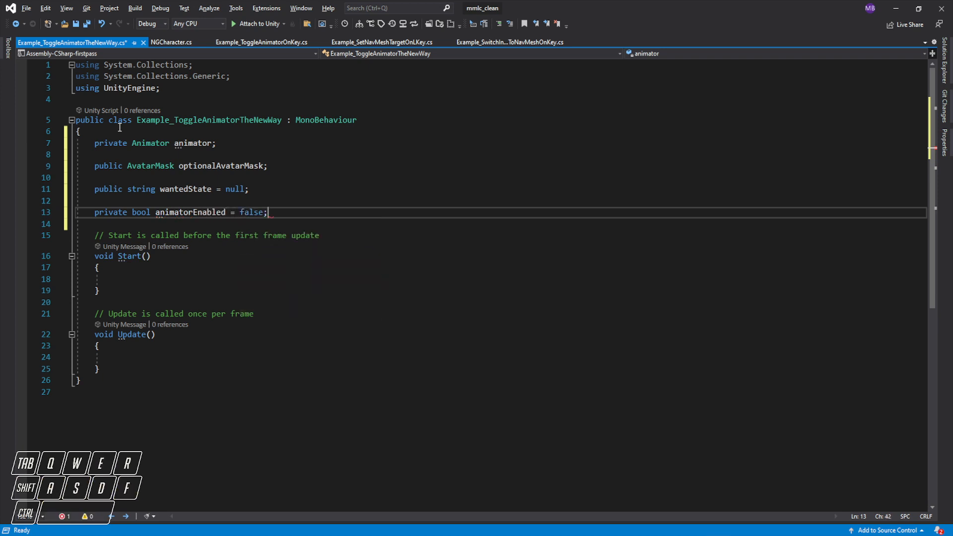
{"action": "key", "text": "Down"}
{"action": "key", "text": "Down"}
{"action": "key", "text": "Down"}
{"action": "key", "text": "Down"}
{"action": "key", "text": "Down"}
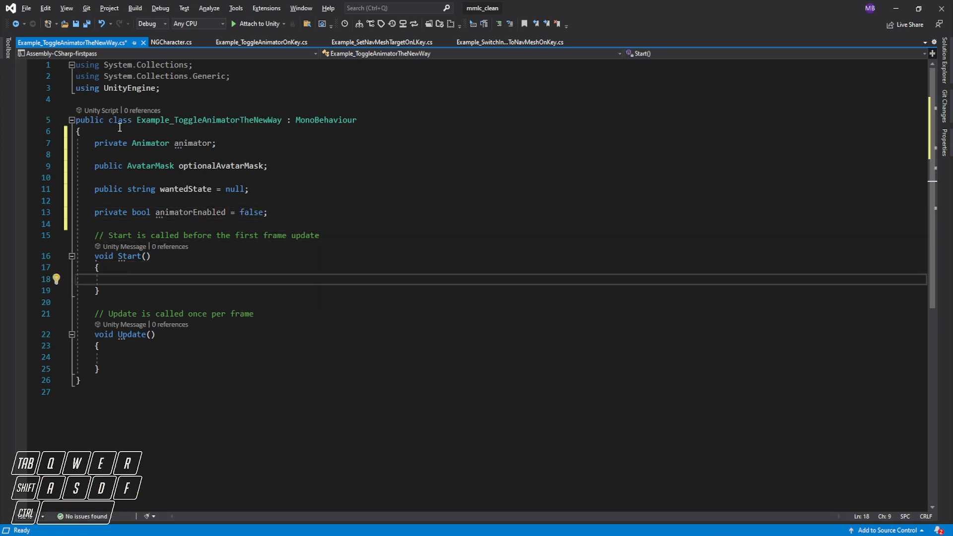
{"action": "type", "text": "animator = "}
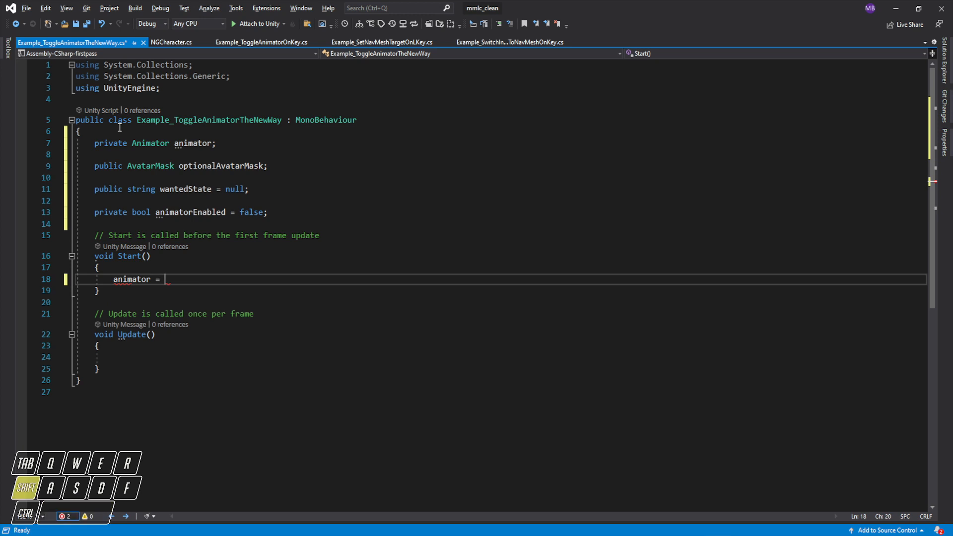
{"action": "type", "text": "GetC<"}
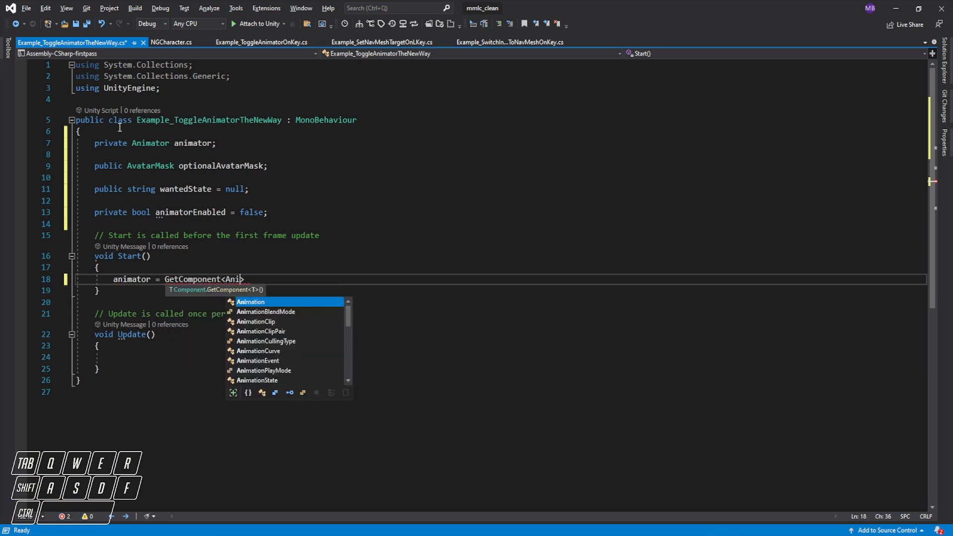
{"action": "type", "text": "mator>();"}
Fetch the Animator in Start and add a KeyCode activationKey field defaulting to KeyCode.Q.
{"action": "key", "text": "Down"}
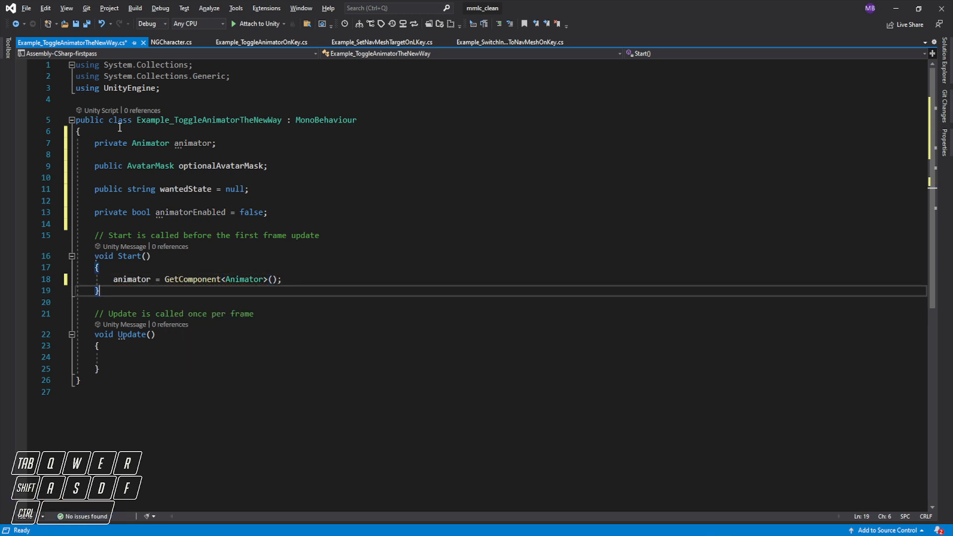
{"action": "key", "text": "Down"}
{"action": "key", "text": "Down"}
{"action": "key", "text": "End"}
{"action": "key", "text": "Down"}
{"action": "key", "text": "Down"}
{"action": "key", "text": "Down"}
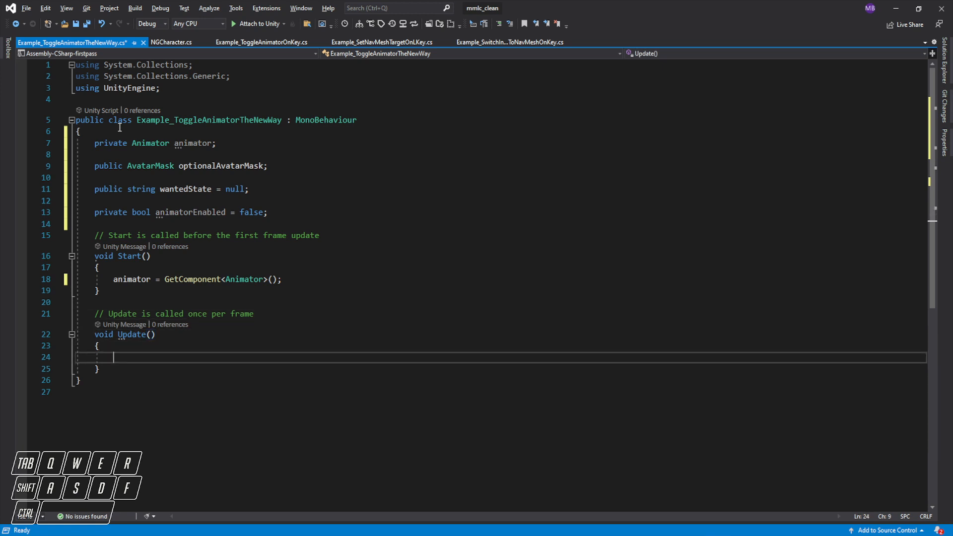
{"action": "key", "text": "Up"}
{"action": "key", "text": "Up"}
{"action": "key", "text": "Up"}
{"action": "key", "text": "Up"}
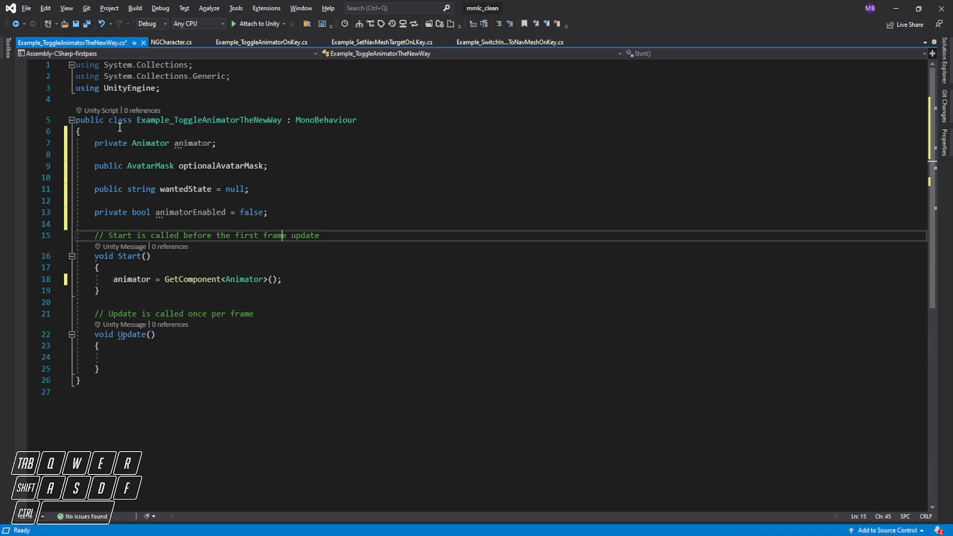
{"action": "key", "text": "Up"}
{"action": "key", "text": "Up"}
{"action": "key", "text": "End"}
{"action": "key", "text": "Return"}
{"action": "key", "text": "Return"}
{"action": "type", "text": "ubli"}
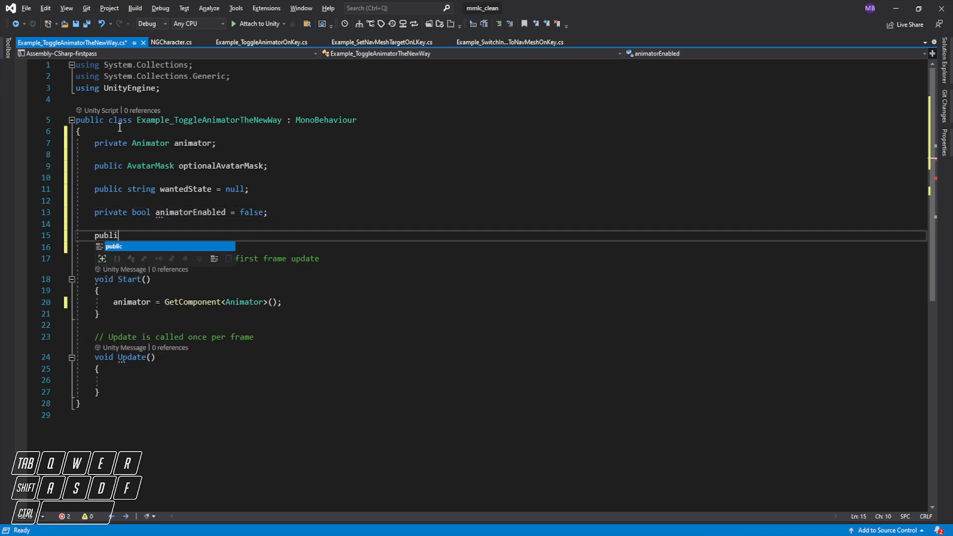
{"action": "type", "text": "c KeyCode"}
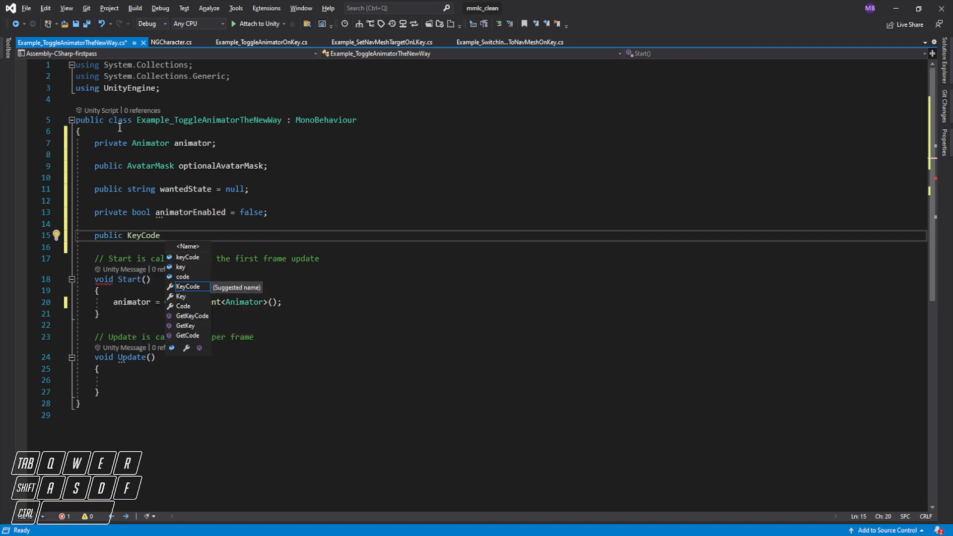
{"action": "type", "text": " activation"}
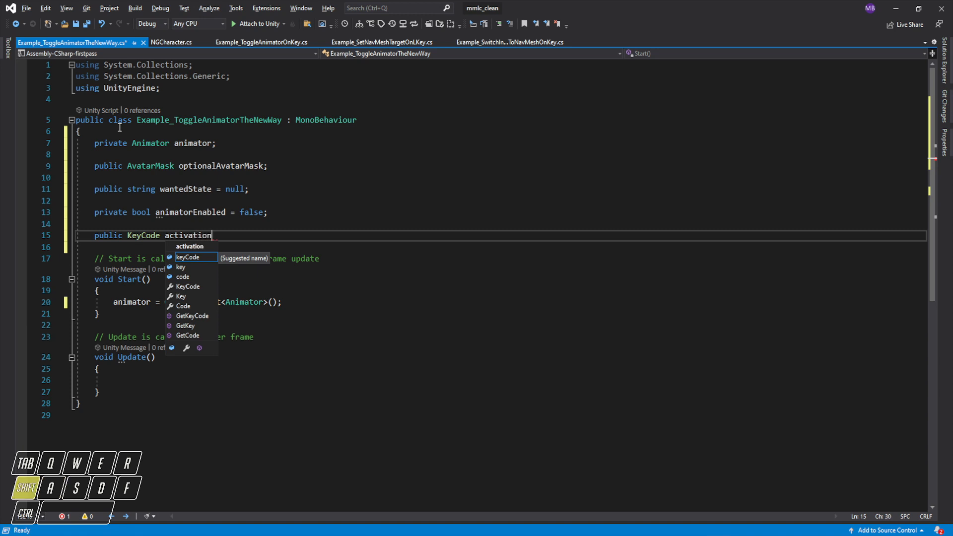
{"action": "type", "text": "Key = KeyC"}
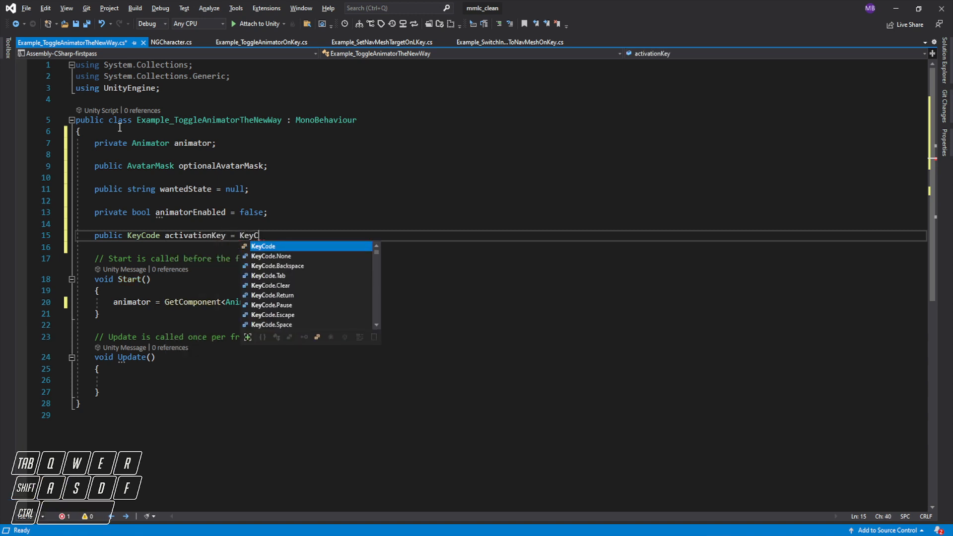
{"action": "type", "text": "ode.Q;"}
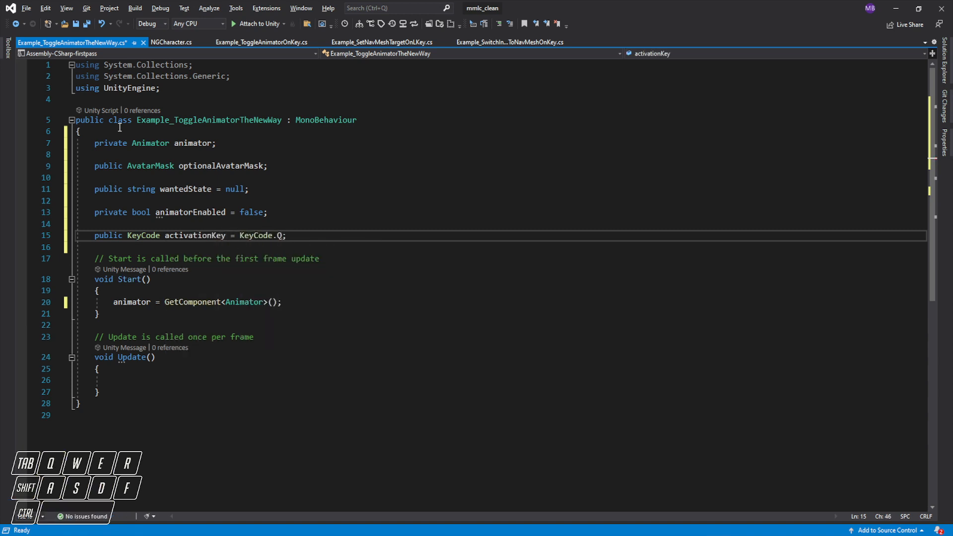
{"action": "key", "text": "Return"}
In Update add if (Input.GetKeyDown(activationKey)) with a nested if (!animatorEnabled) block.
{"action": "key", "text": "Down"}
{"action": "key", "text": "Down"}
{"action": "key", "text": "Down"}
{"action": "key", "text": "Down"}
{"action": "key", "text": "Down"}
{"action": "key", "text": "Down"}
{"action": "key", "text": "Down"}
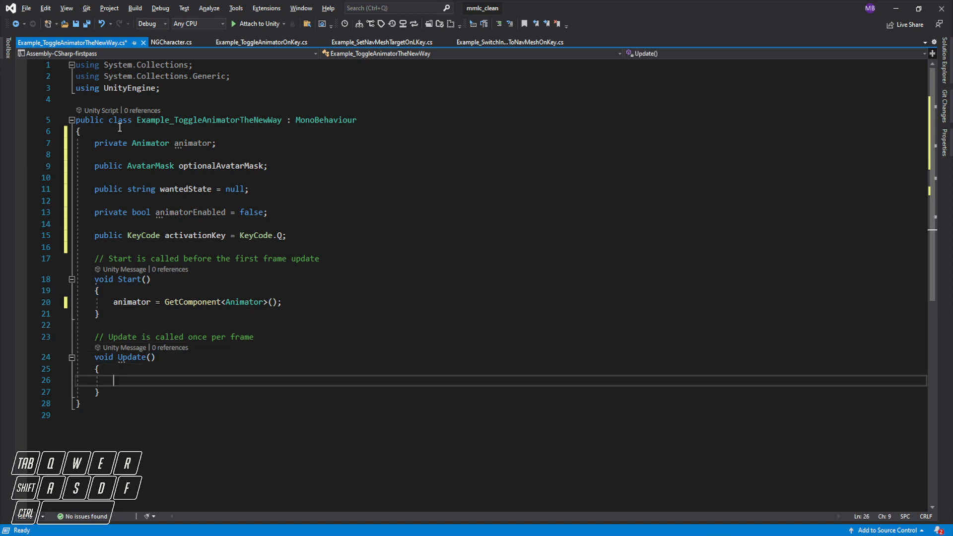
{"action": "type", "text": "if (Input.Ge"}
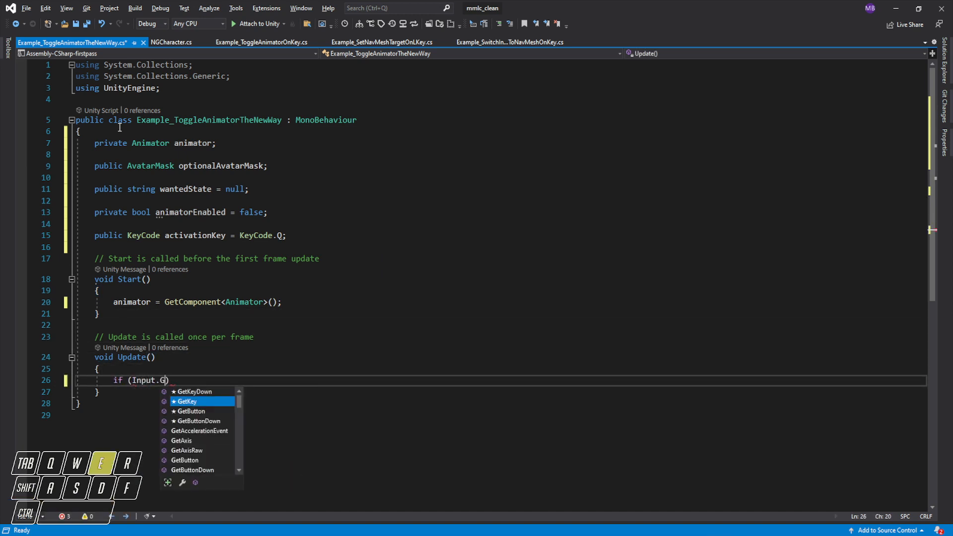
{"action": "type", "text": "tKeyDown"}
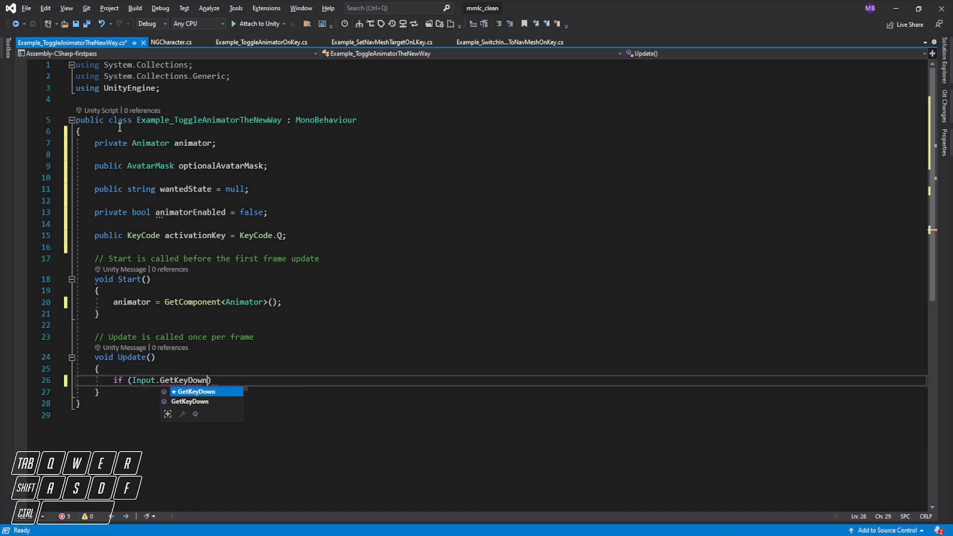
{"action": "type", "text": "(act"}
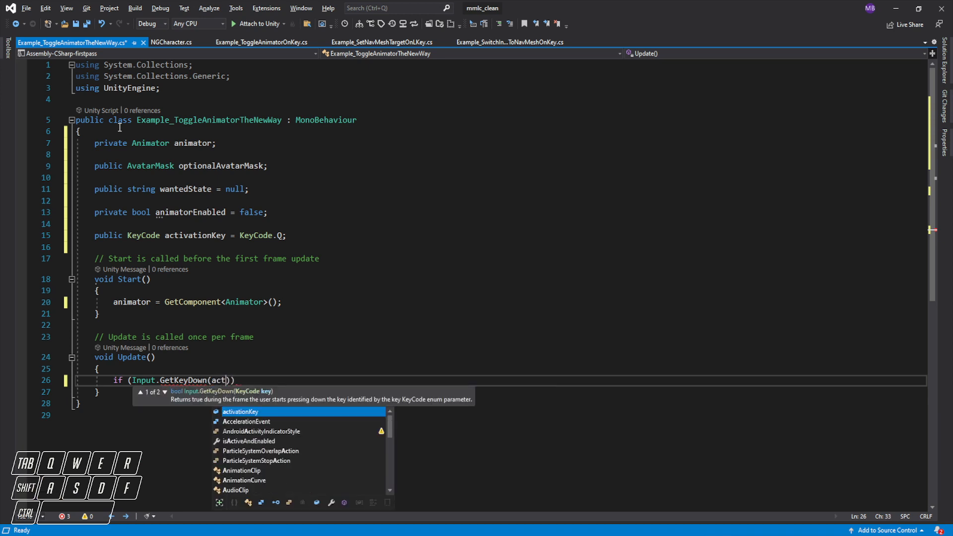
{"action": "key", "text": "Tab"}
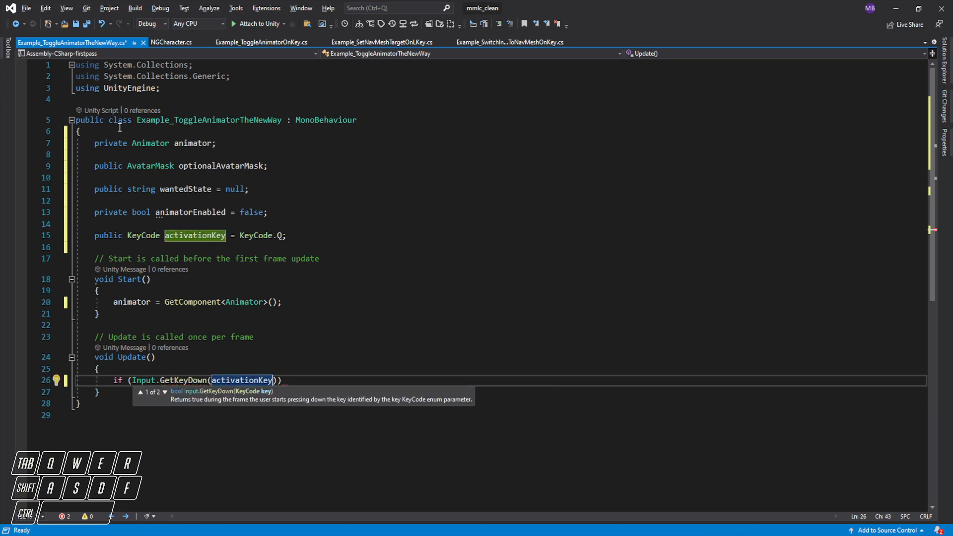
{"action": "type", "text": ")) {"}
{"action": "key", "text": "Return"}
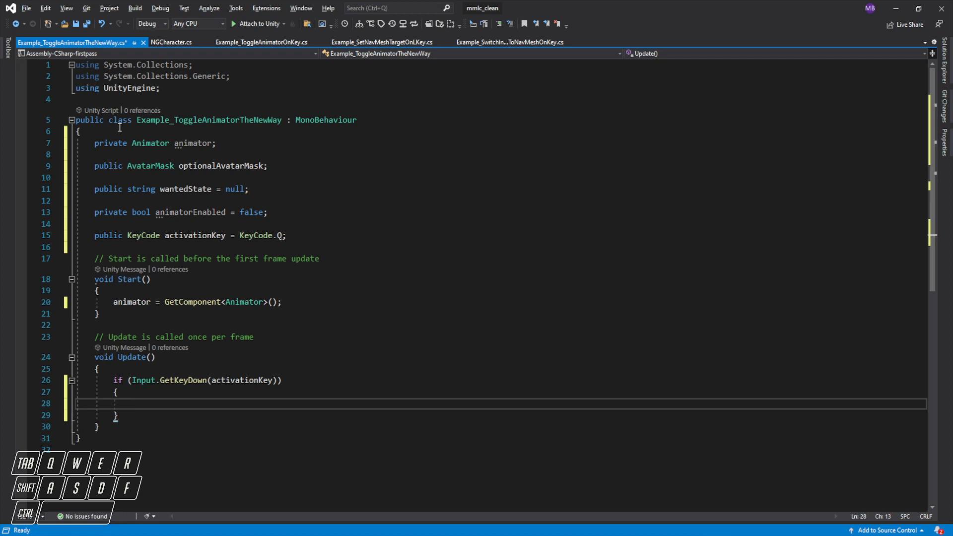
{"action": "type", "text": "if (!"}
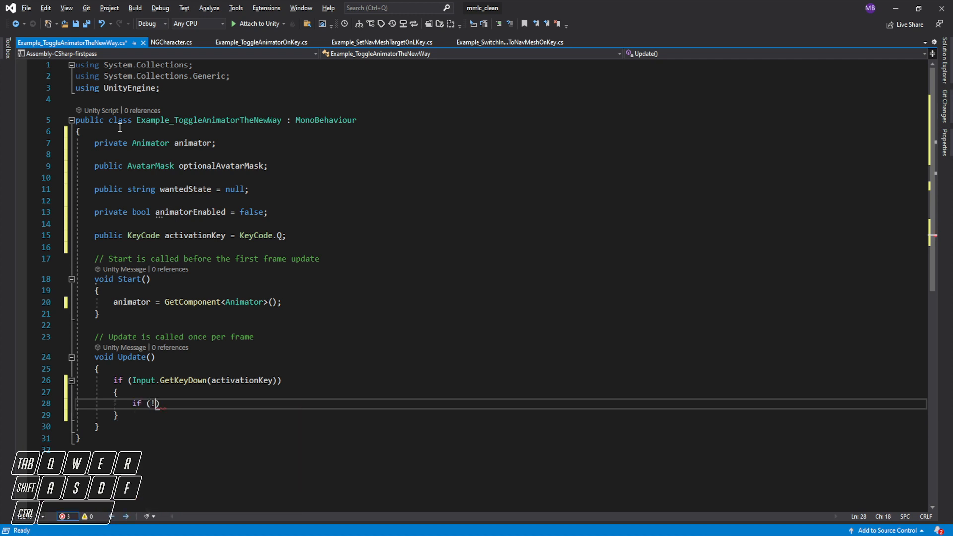
{"action": "type", "text": "animator"}
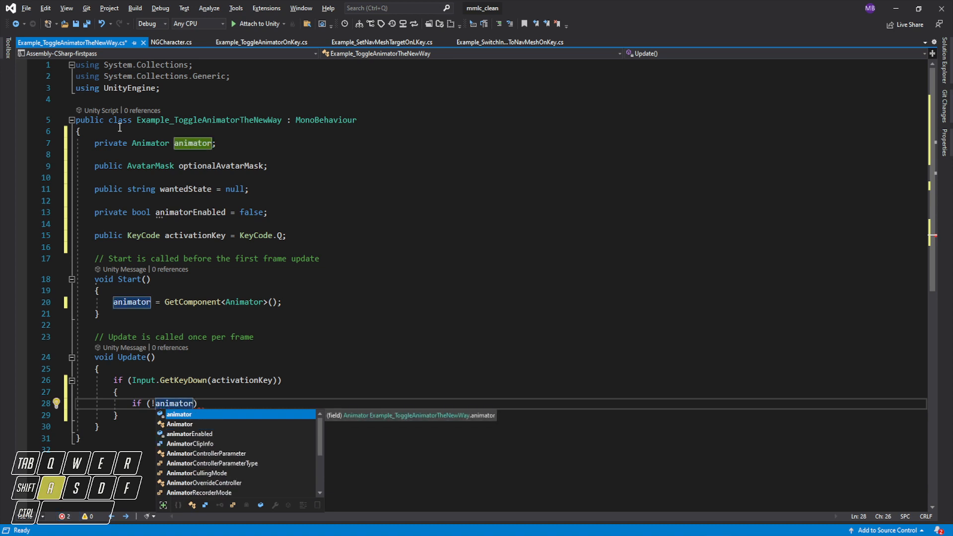
{"action": "type", "text": "Enabled) {"}
{"action": "key", "text": "Return"}
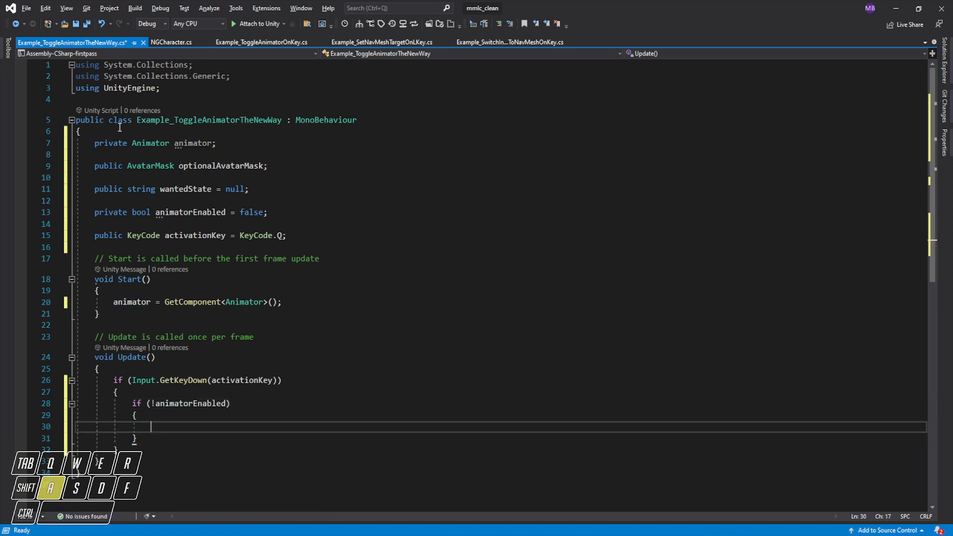
{"action": "key", "text": "Up"}
Declare an NGCharacter character field and import the Threepeat namespace to resolve it.
{"action": "key", "text": "Up"}
{"action": "key", "text": "Up"}
{"action": "key", "text": "Up"}
{"action": "key", "text": "Up"}
{"action": "key", "text": "Up"}
{"action": "key", "text": "Up"}
{"action": "key", "text": "Up"}
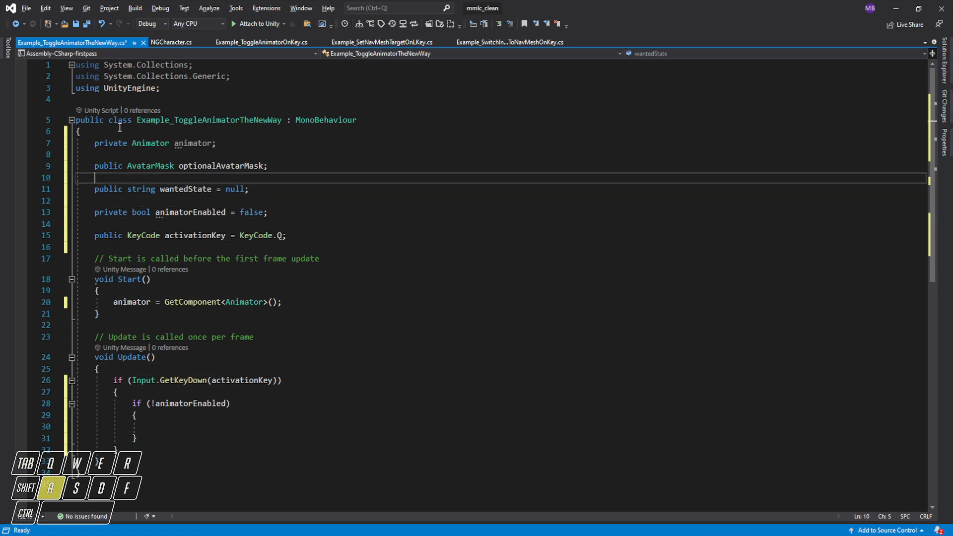
{"action": "key", "text": "Up"}
{"action": "key", "text": "Up"}
{"action": "type", "text": "pr"}
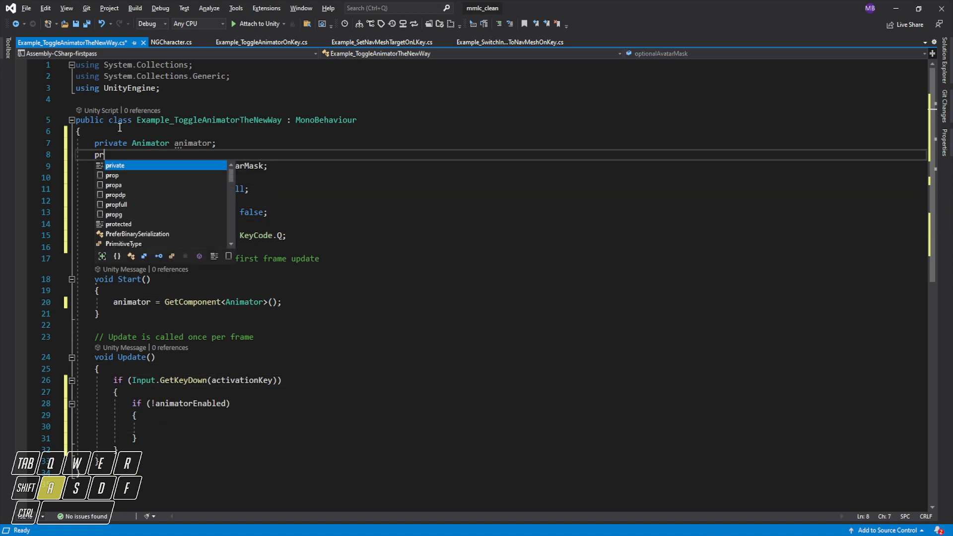
{"action": "type", "text": "ivate NGCharac"}
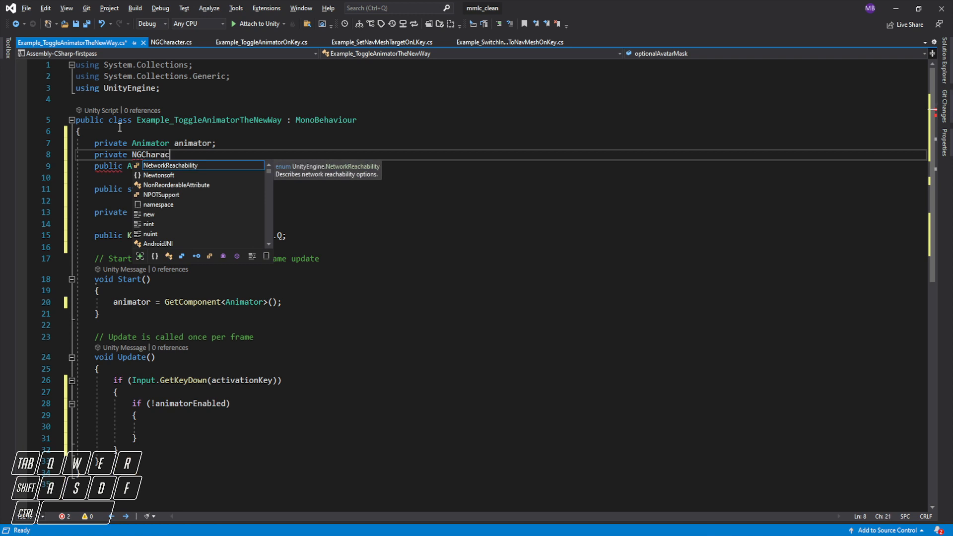
{"action": "type", "text": "ter chaqra"}
{"action": "key", "text": "BackSpace"}
{"action": "key", "text": "BackSpace"}
{"action": "key", "text": "BackSpace"}
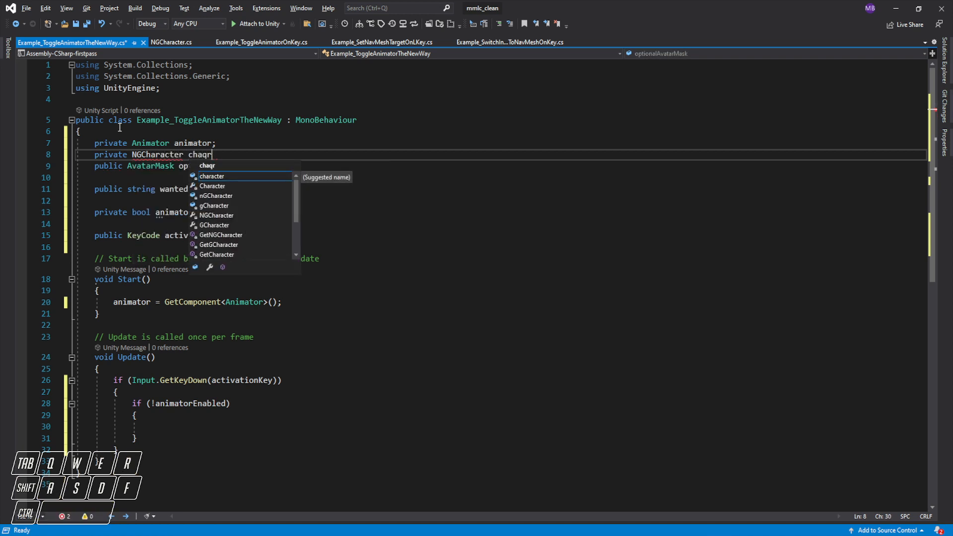
{"action": "type", "text": "racter;"}
{"action": "key", "text": "Return"}
{"action": "key", "text": "Down"}
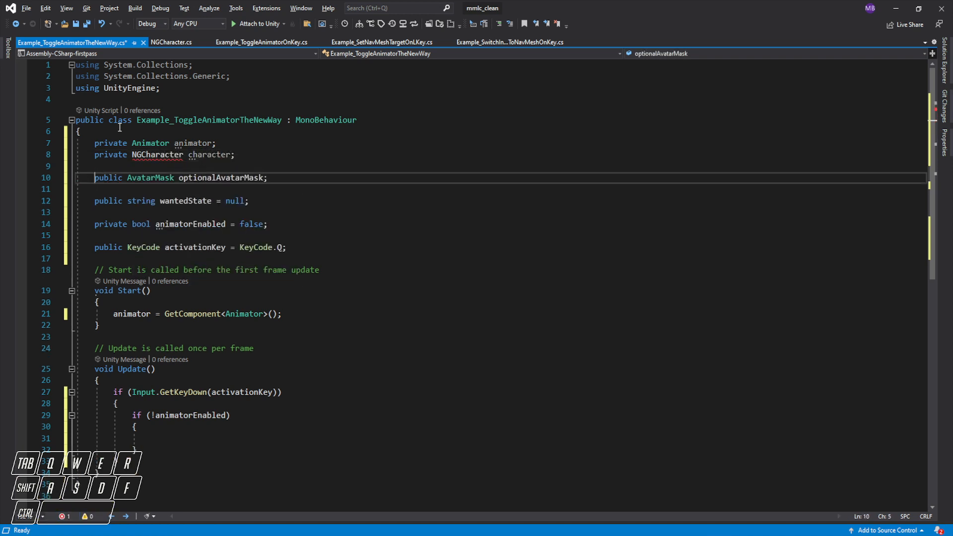
{"action": "key", "text": "Down"}
{"action": "key", "text": "Down"}
{"action": "key", "text": "Down"}
{"action": "key", "text": "Up"}
{"action": "key", "text": "Up"}
{"action": "key", "text": "Up"}
{"action": "key", "text": "Up"}
{"action": "key", "text": "Up"}
{"action": "key", "text": "ctrl+Right"}
{"action": "key", "text": "Right"}
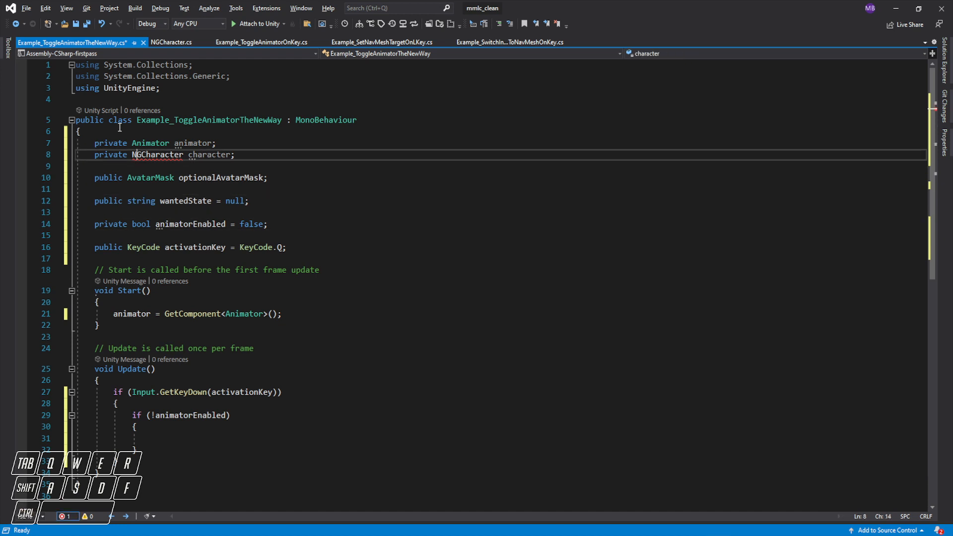
{"action": "key", "text": "ctrl+period"}
{"action": "key", "text": "Return"}
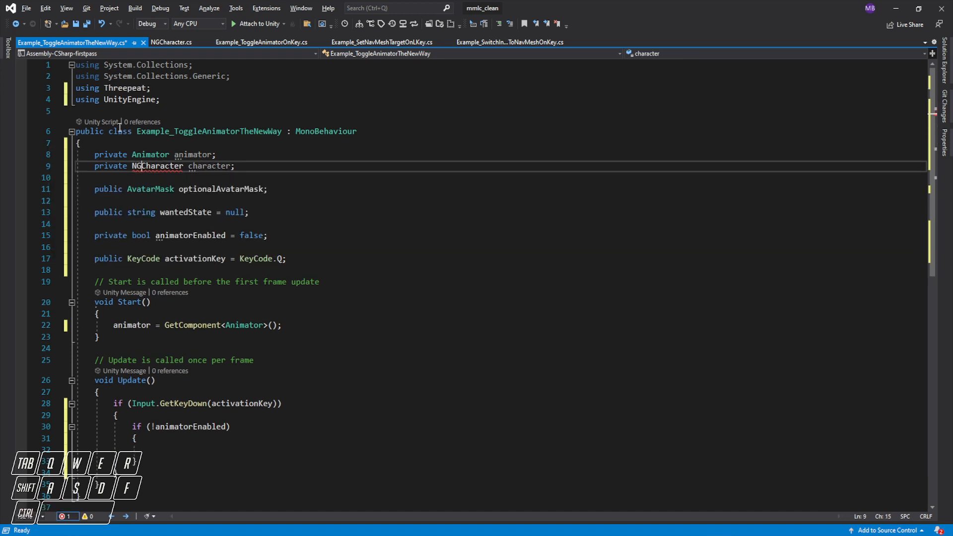
{"action": "key", "text": "Up"}
{"action": "key", "text": "Up"}
{"action": "key", "text": "Up"}
{"action": "key", "text": "Up"}
{"action": "key", "text": "Up"}
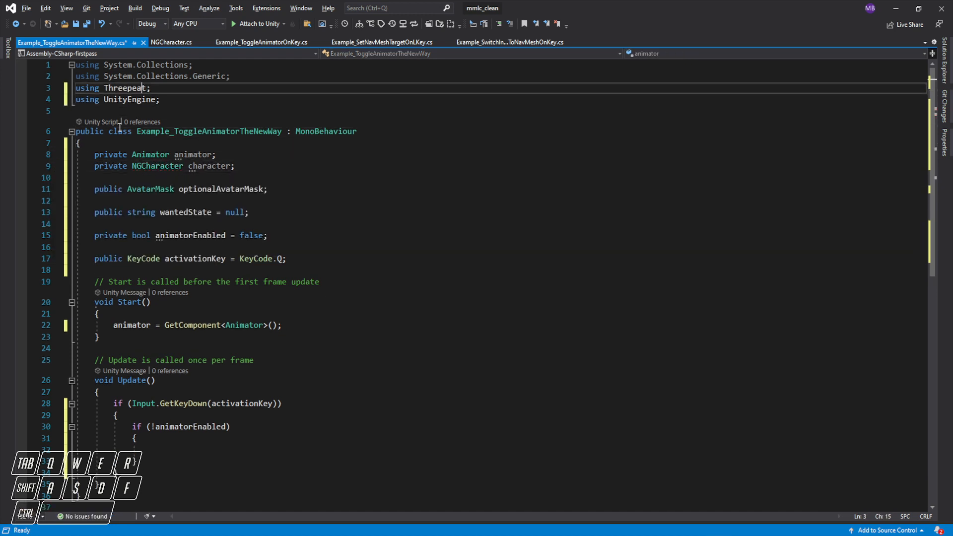
In Start fetch the NGCharacter from the parent object.
{"action": "key", "text": "Down"}
{"action": "key", "text": "Down"}
{"action": "key", "text": "Down"}
{"action": "key", "text": "Down"}
{"action": "key", "text": "Down"}
{"action": "key", "text": "Down"}
{"action": "key", "text": "Down"}
{"action": "key", "text": "Down"}
{"action": "key", "text": "Down"}
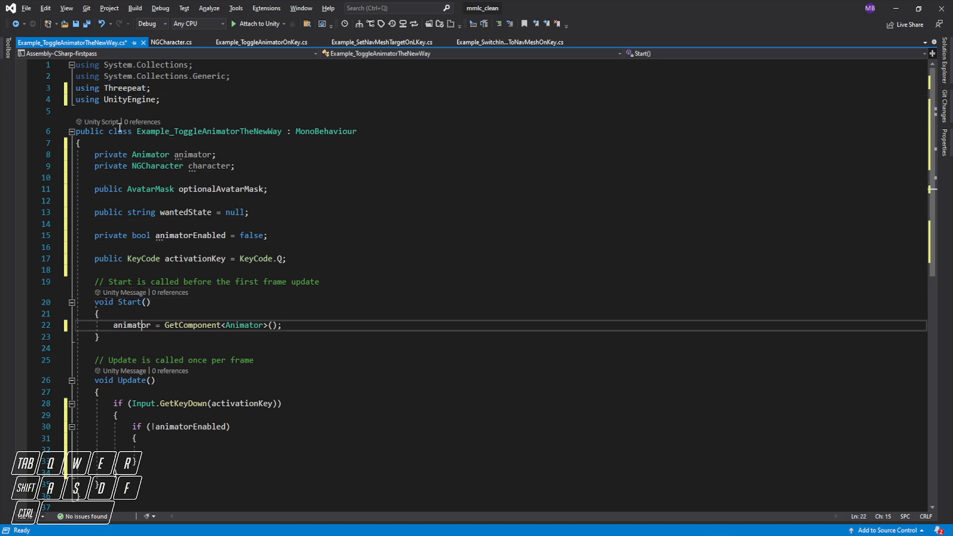
{"action": "key", "text": "End"}
{"action": "key", "text": "Return"}
{"action": "type", "text": "character "}
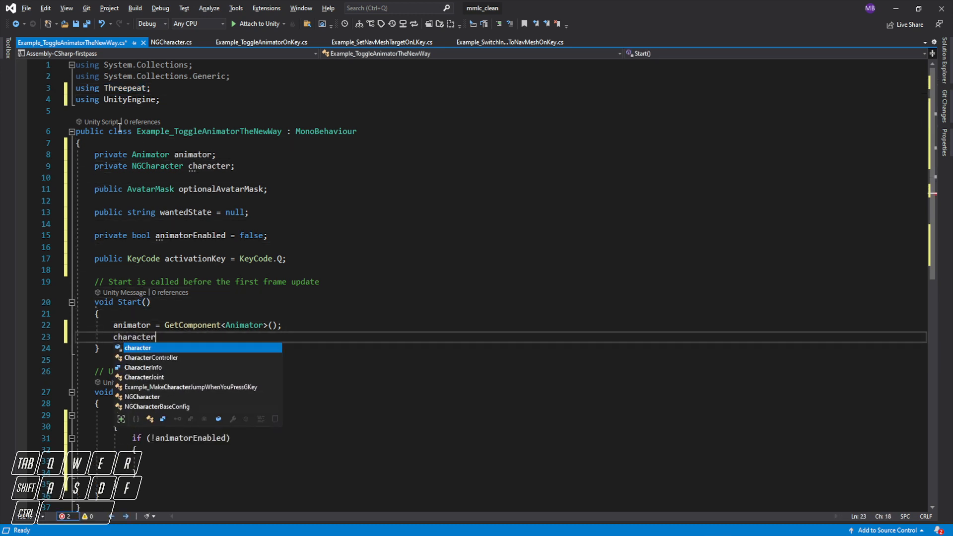
{"action": "type", "text": "= tr"}
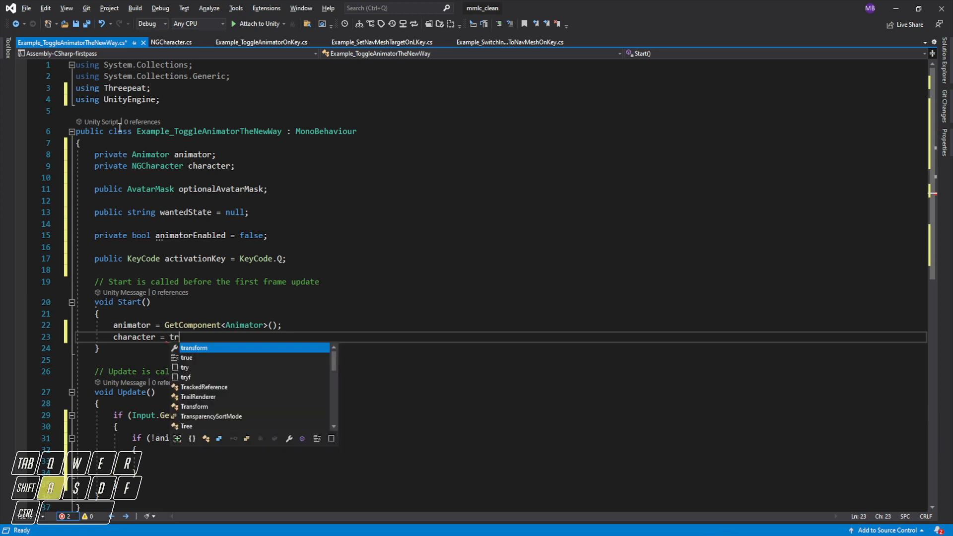
{"action": "type", "text": "ansform.parent."}
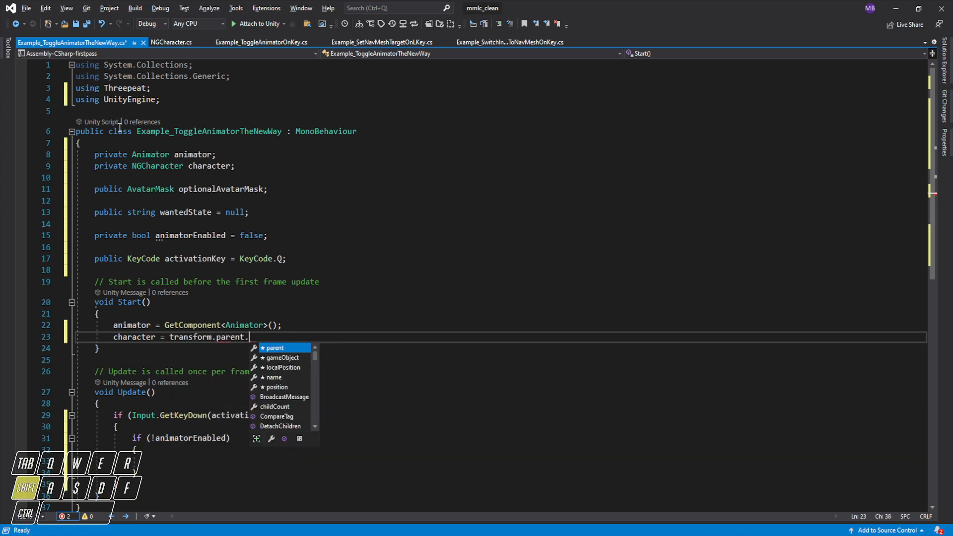
{"action": "type", "text": "GetComponent<>"}
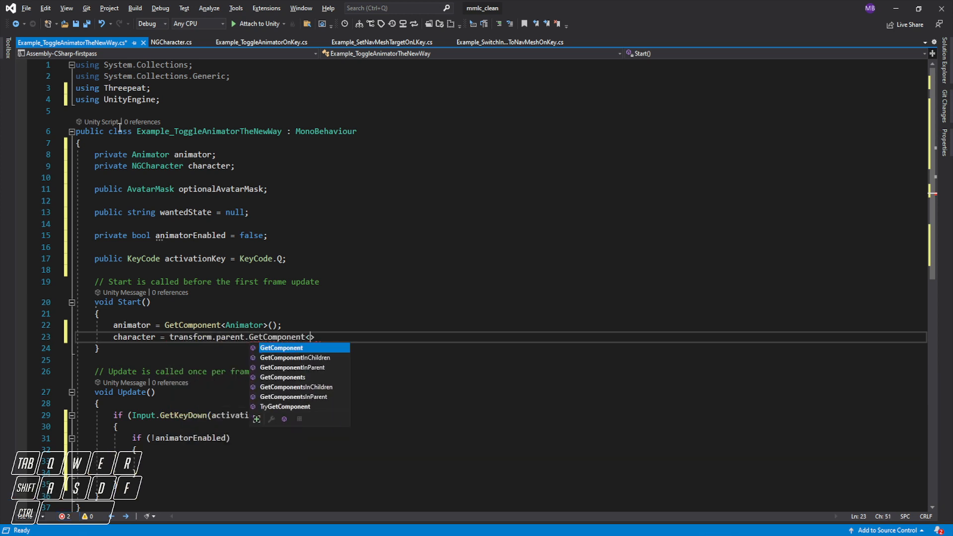
{"action": "type", "text": "NGCharacter"}
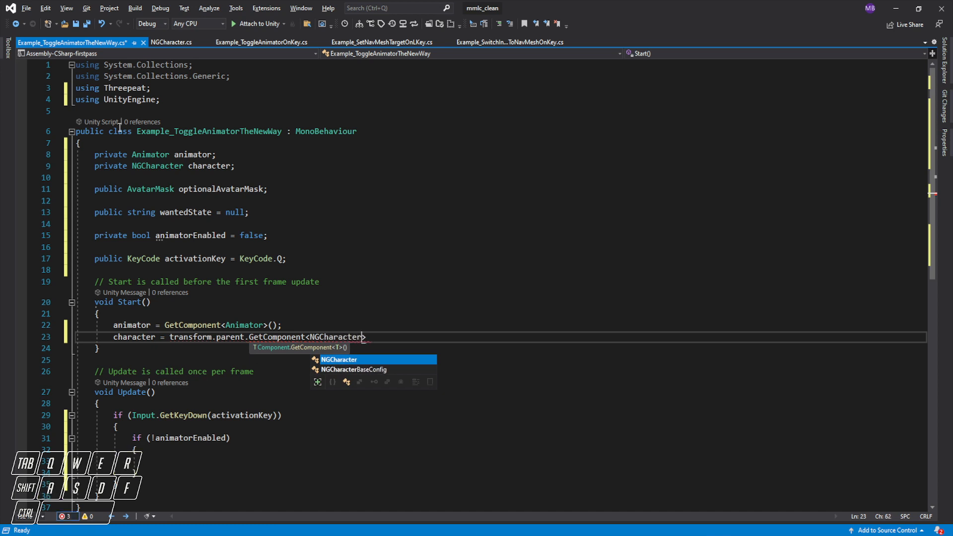
{"action": "type", "text": ">();"}
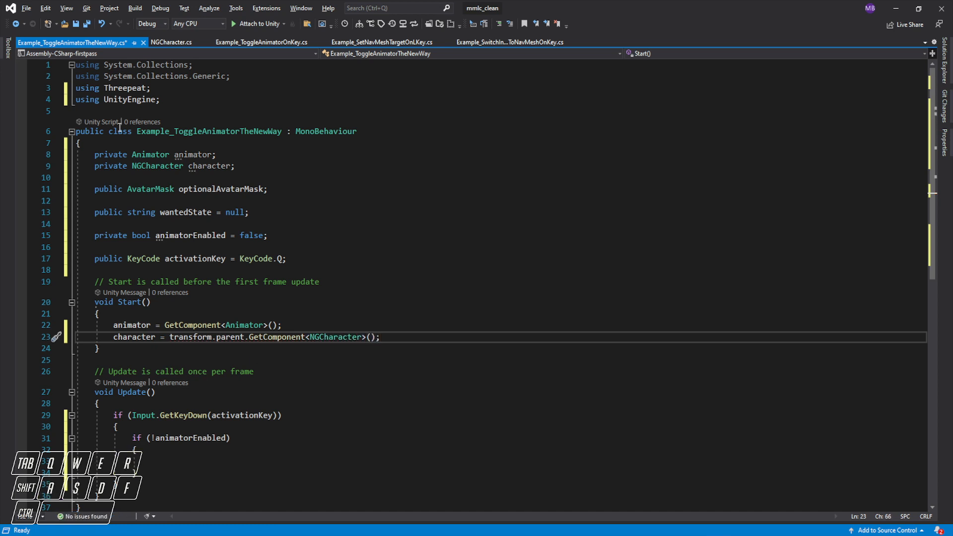
{"action": "key", "text": "Down"}
{"action": "key", "text": "Down"}
{"action": "key", "text": "Down"}
{"action": "key", "text": "Down"}
{"action": "key", "text": "Down"}
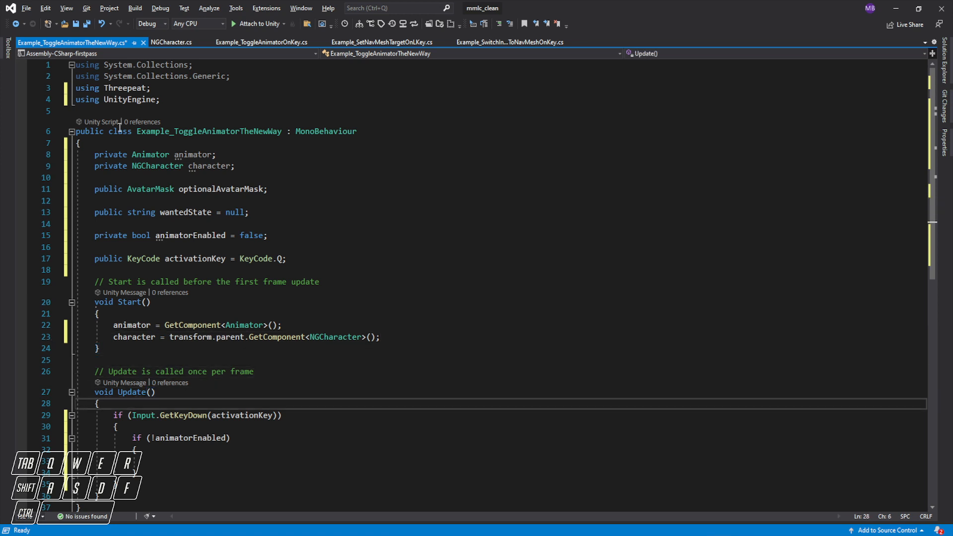
{"action": "key", "text": "Down"}
{"action": "key", "text": "Down"}
{"action": "key", "text": "Down"}
{"action": "key", "text": "Down"}
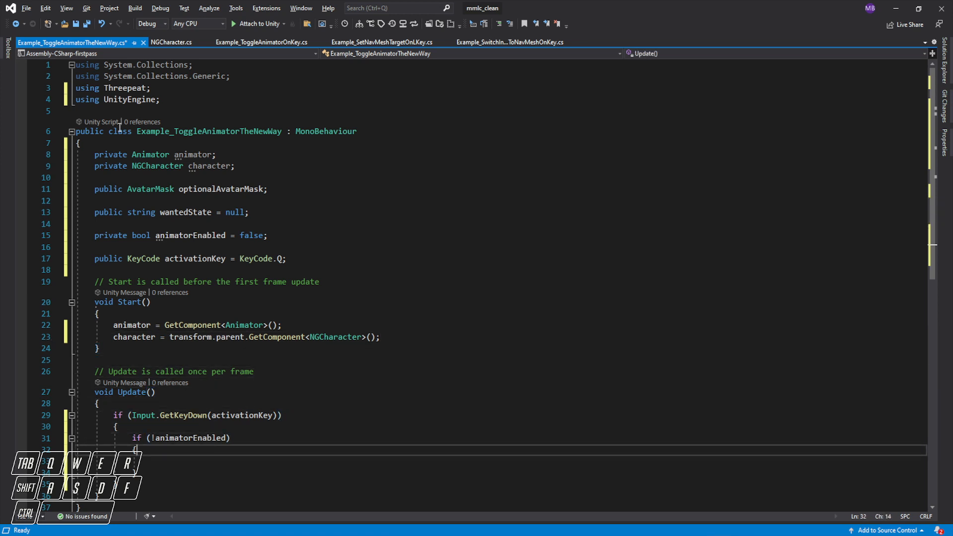
{"action": "key", "text": "Down"}
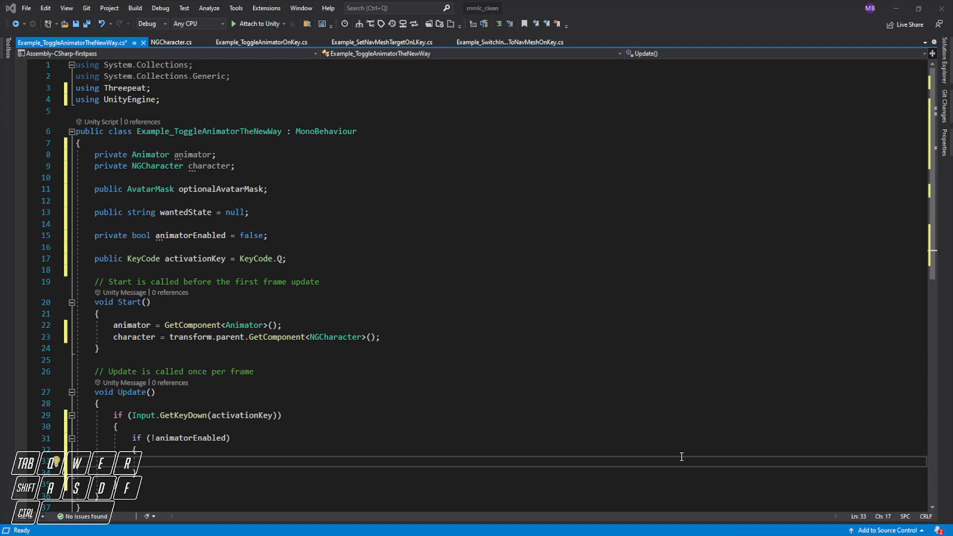
Inside the not-enabled block call character.SetControllerMask(optionalAvatarMask).
{"action": "left_click", "coordinate": [176, 466]}
{"action": "type", "text": "character.S"}
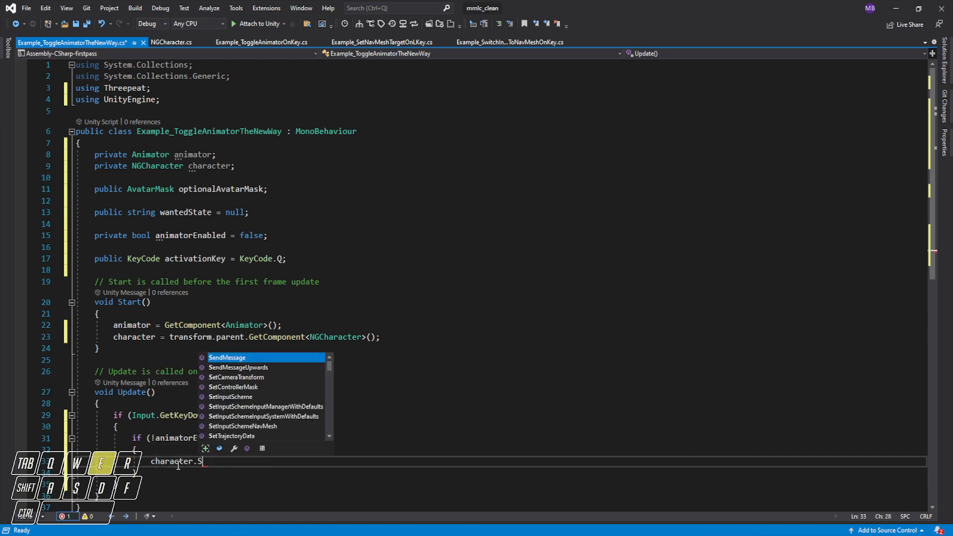
{"action": "type", "text": "etContro"}
{"action": "key", "text": "Tab"}
{"action": "type", "text": "("}
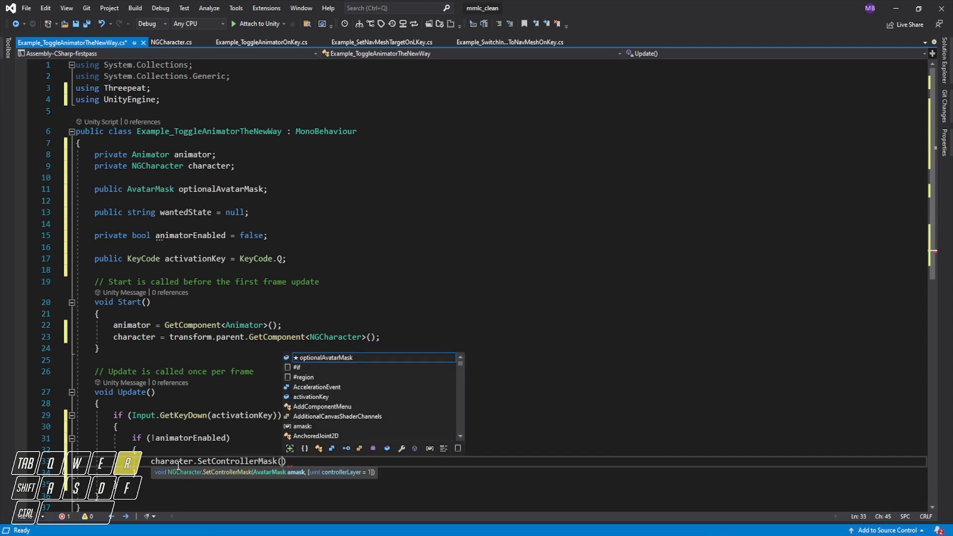
{"action": "type", "text": "optional"}
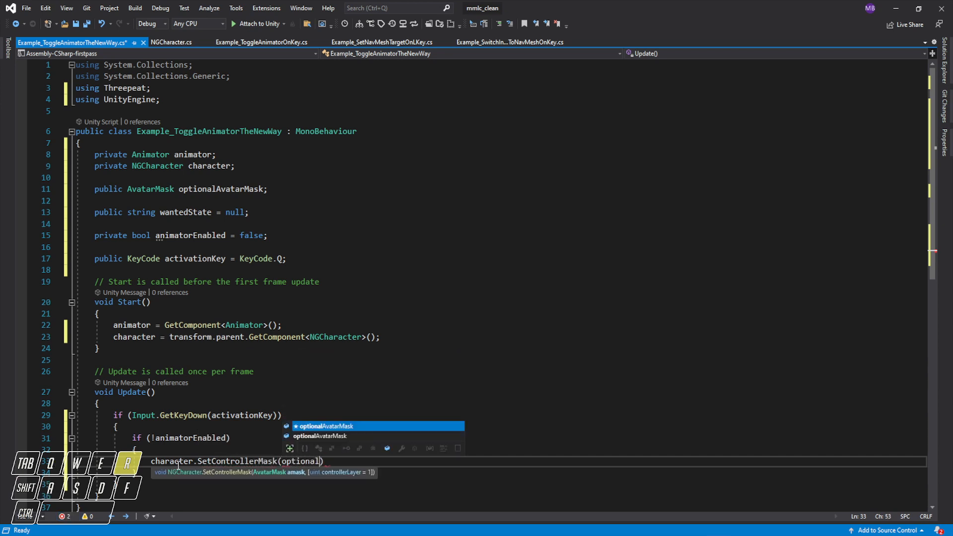
{"action": "key", "text": "Tab"}
{"action": "type", "text": ";"}
{"action": "key", "text": "Return"}
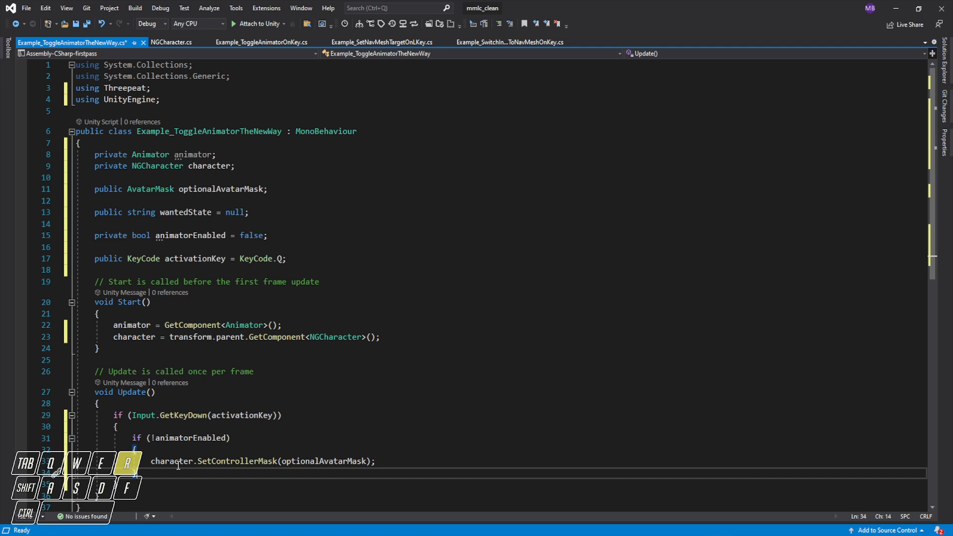
{"action": "key", "text": "Up"}
{"action": "key", "text": "ctrl+Right"}
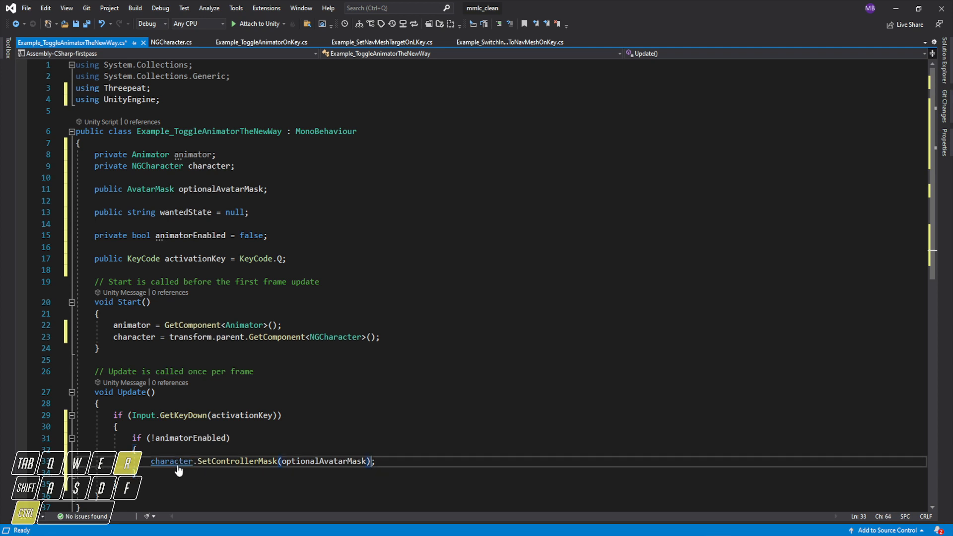
{"action": "key", "text": "End"}
{"action": "key", "text": "ctrl+shift+Left"}
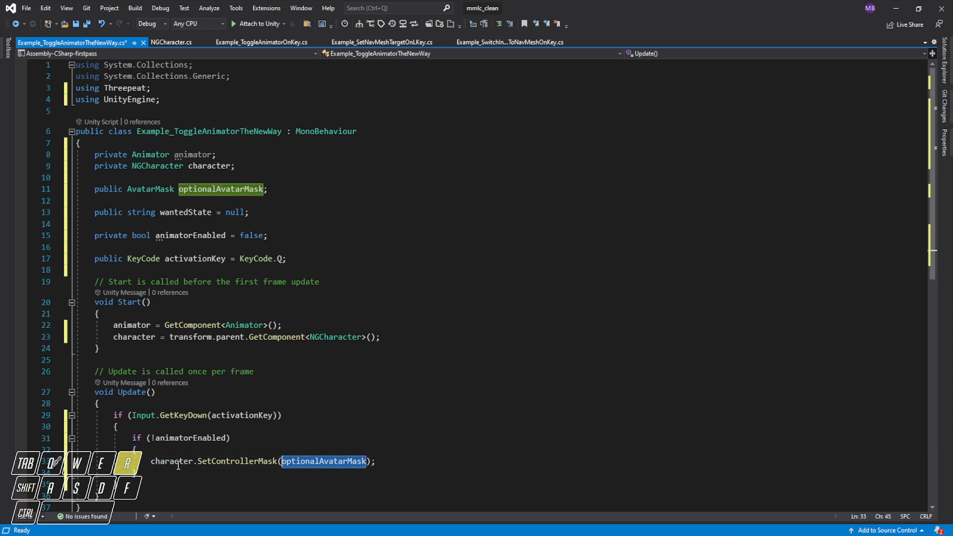
{"action": "key", "text": "Down"}
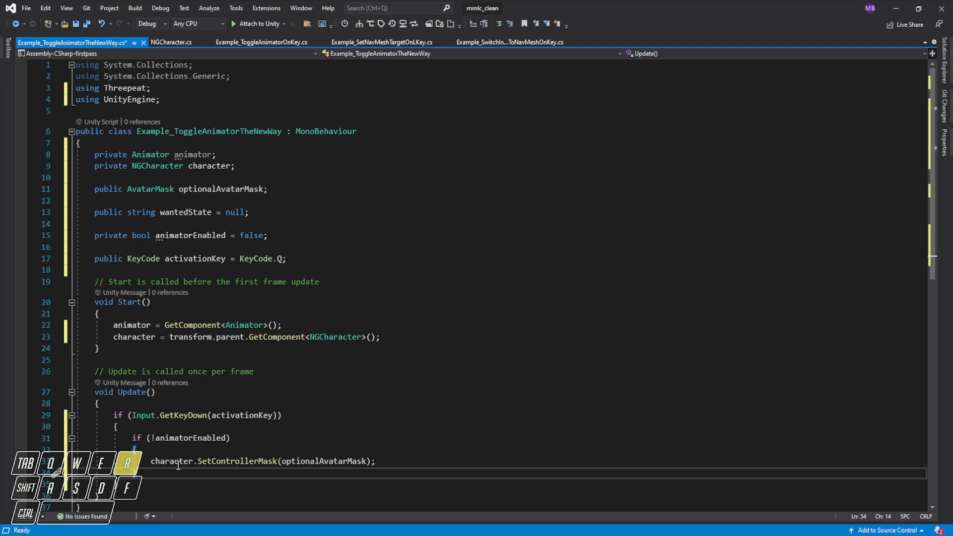
{"action": "key", "text": "Up"}
{"action": "key", "text": "Down"}
{"action": "key", "text": "Return"}
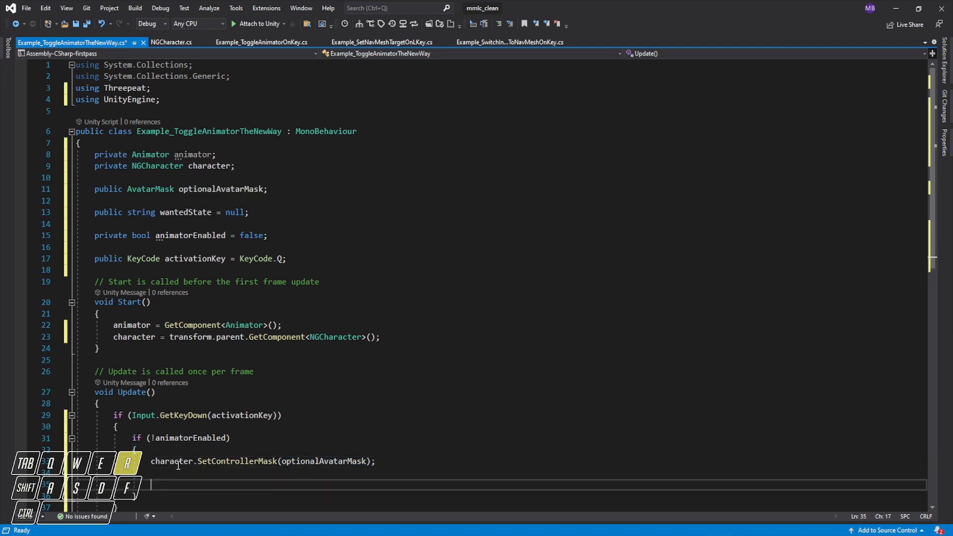
{"action": "type", "text": "character"}
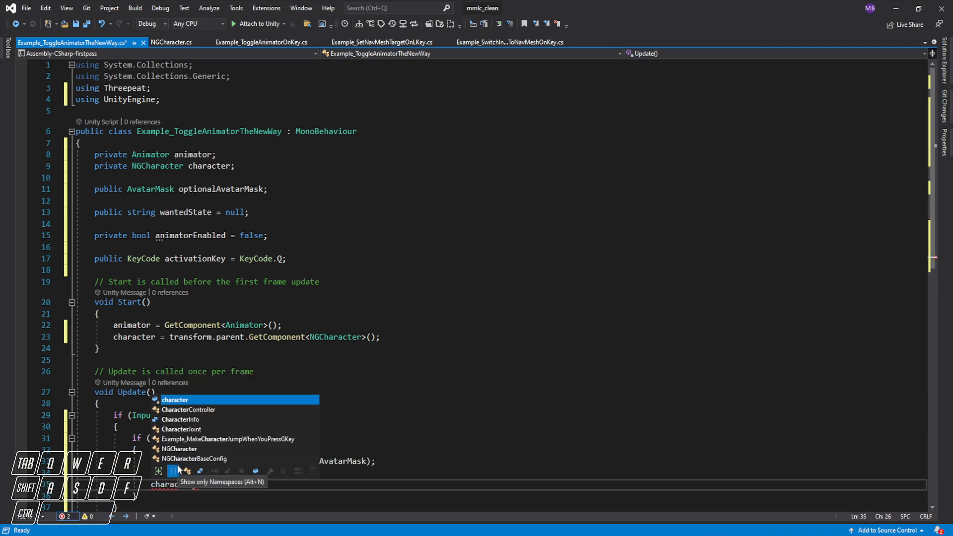
{"action": "type", "text": ".S"}
{"action": "type", "text": "le"}
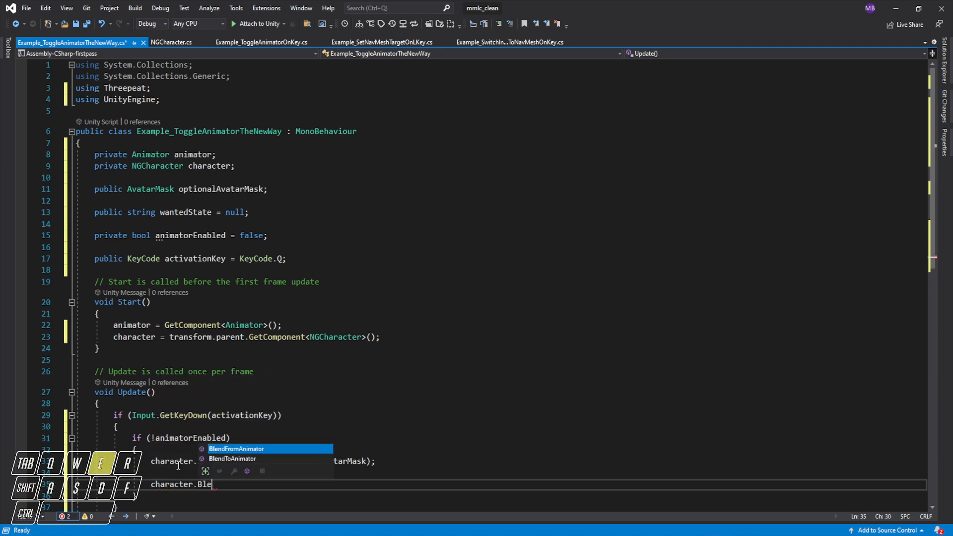
Call character.BlendToAnimator(0.25f, false) after setting the mask and start an else branch.
{"action": "key", "text": "Down"}
{"action": "key", "text": "Tab"}
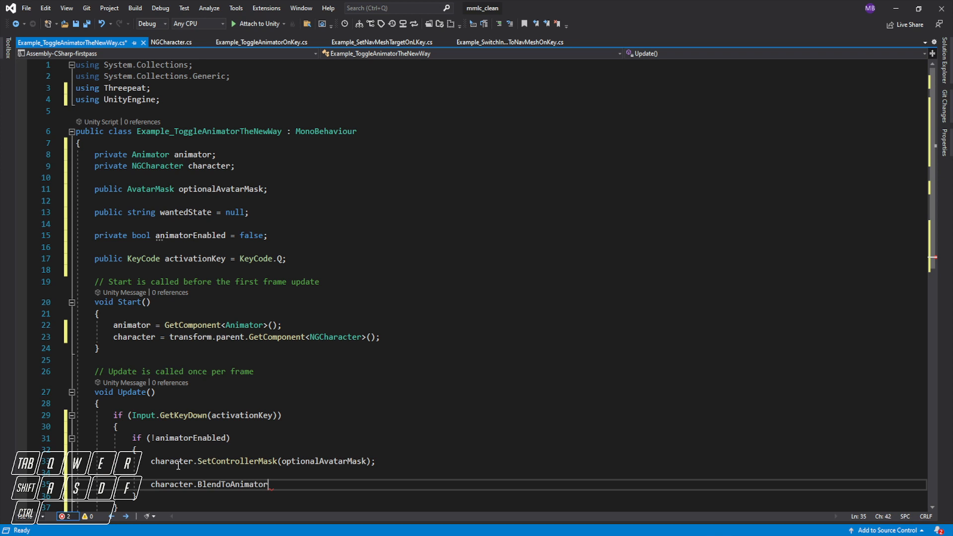
{"action": "type", "text": "("}
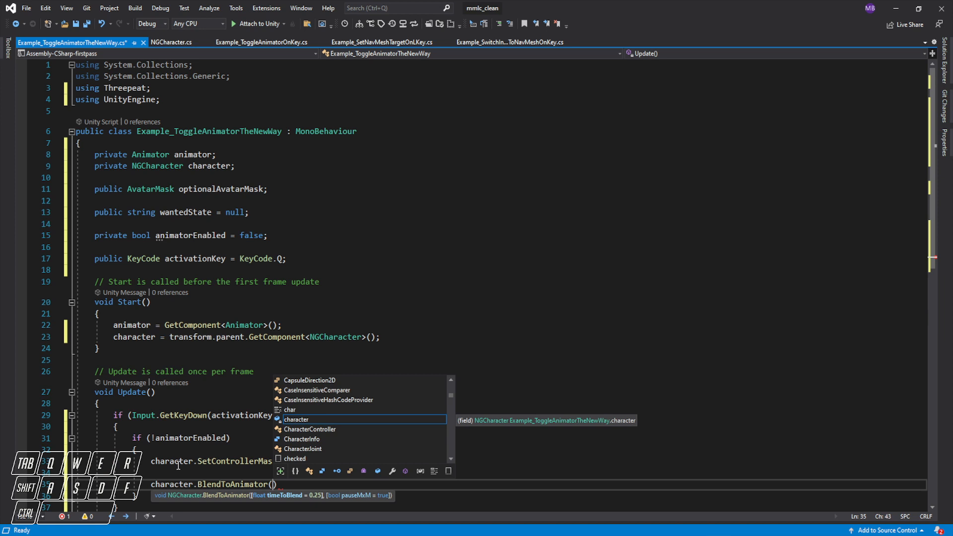
{"action": "type", "text": "0"}
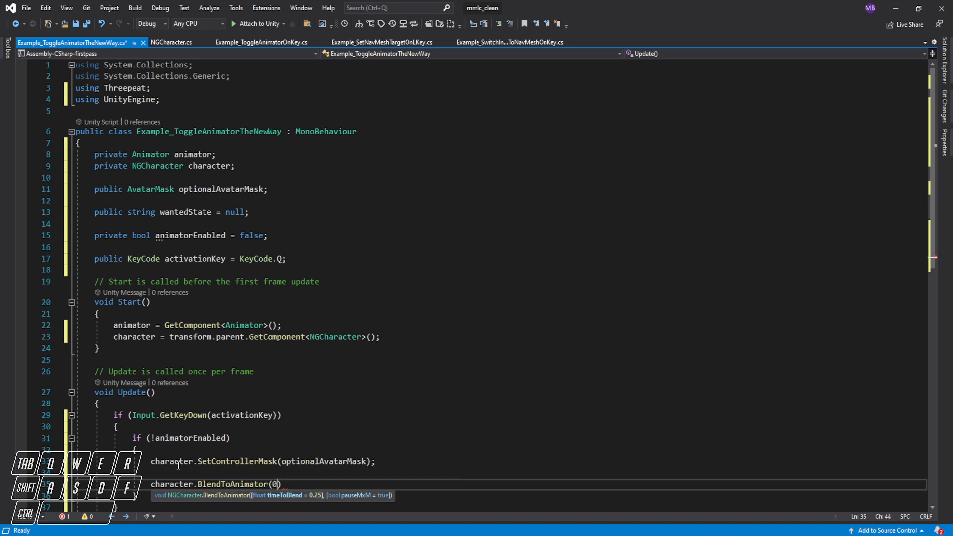
{"action": "type", "text": ".25"}
{"action": "type", "text": "f"}
{"action": "type", "text": ", "}
{"action": "type", "text": "fa"}
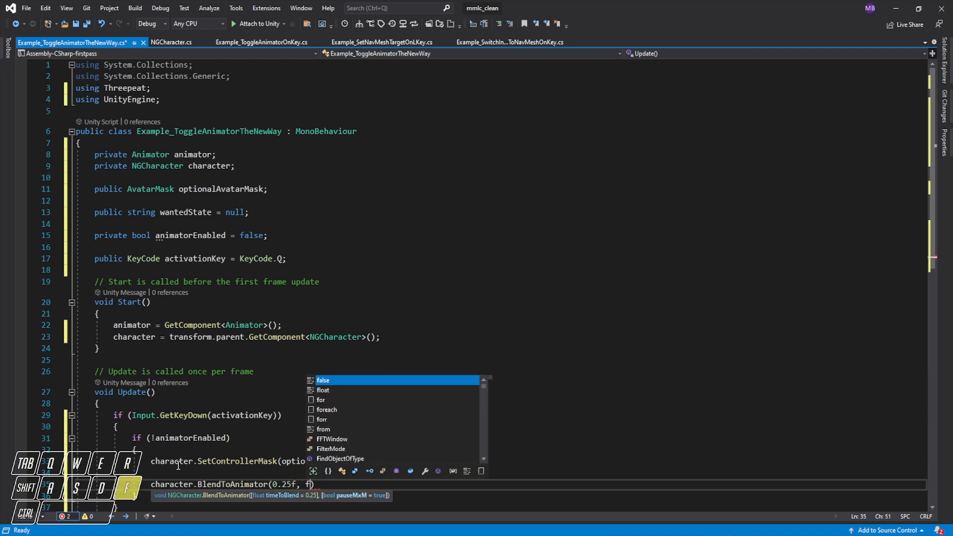
{"action": "type", "text": "lse);"}
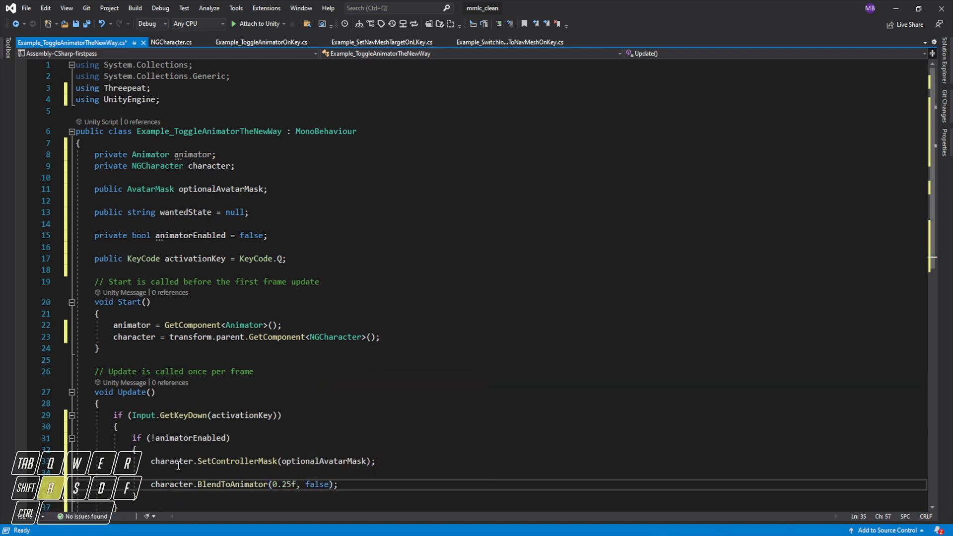
{"action": "key", "text": "Down"}
{"action": "key", "text": "Return"}
{"action": "type", "text": "else {"}
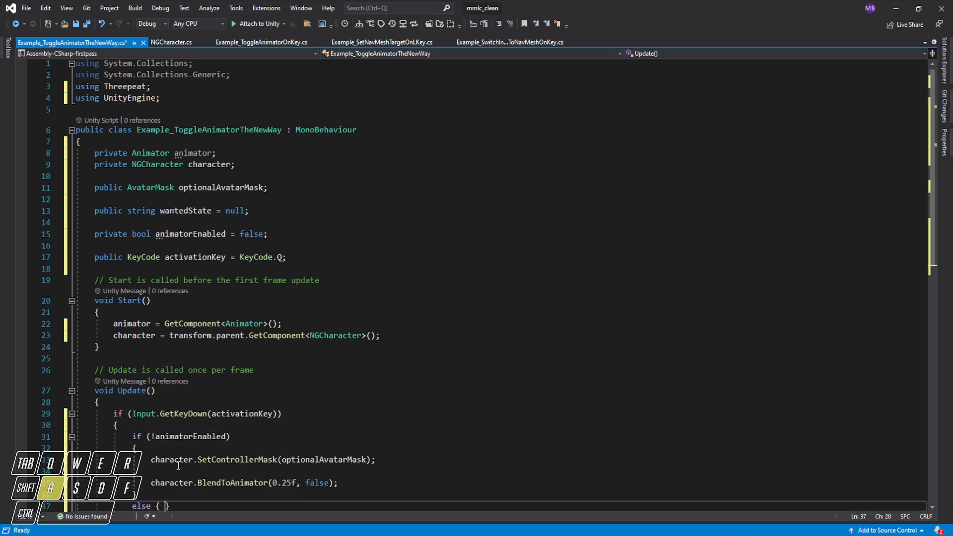
Fill the else branch with character.BlendFromAnimator(), save the script and return to Unity.
{"action": "key", "text": "Return"}
{"action": "type", "text": "{"}
{"action": "key", "text": "Return"}
{"action": "type", "text": "chara"}
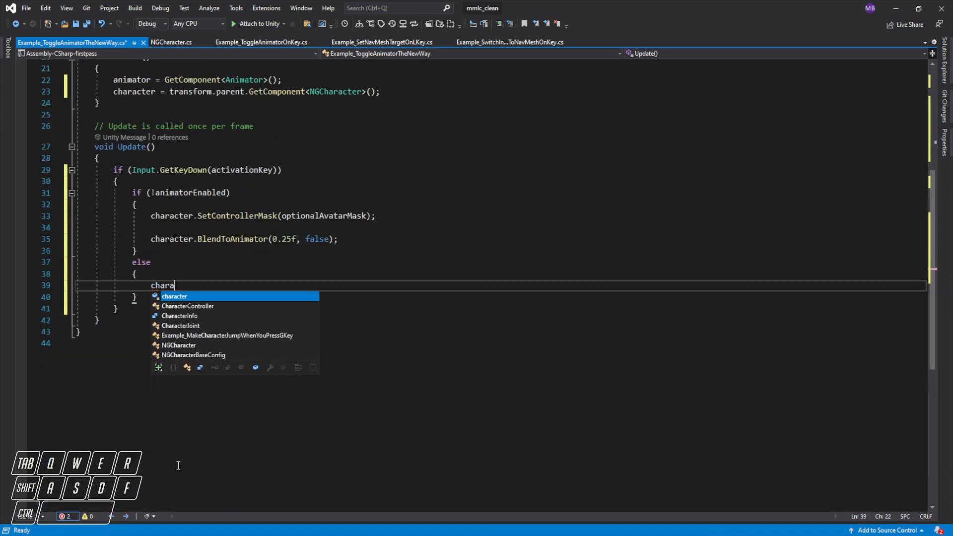
{"action": "type", "text": "cter."}
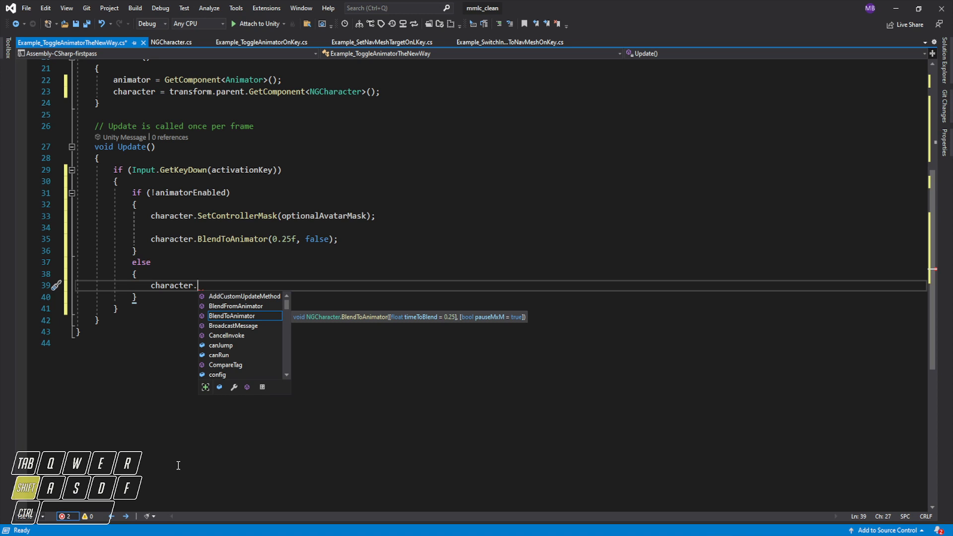
{"action": "type", "text": "B"}
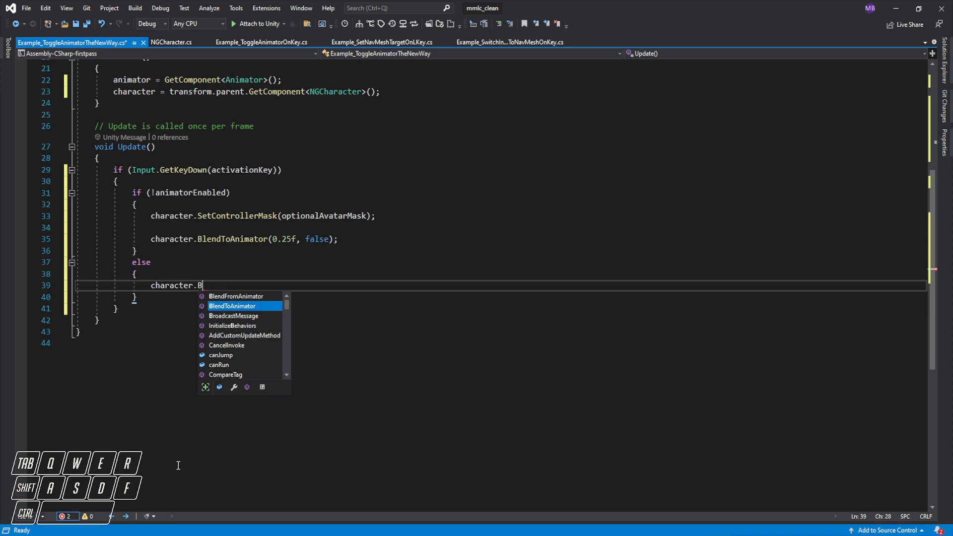
{"action": "type", "text": "lendF"}
{"action": "key", "text": "Tab"}
{"action": "type", "text": "("}
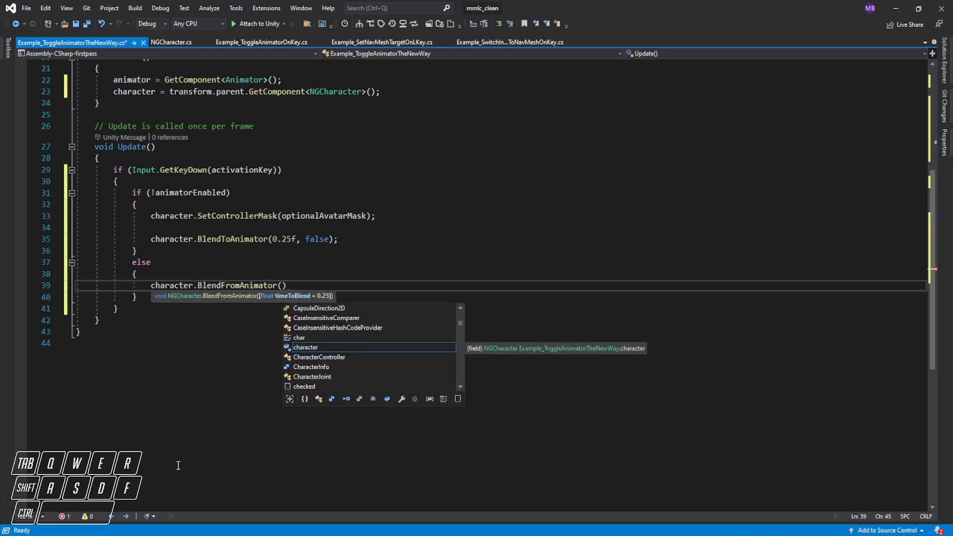
{"action": "type", "text": ");"}
{"action": "key", "text": "Down"}
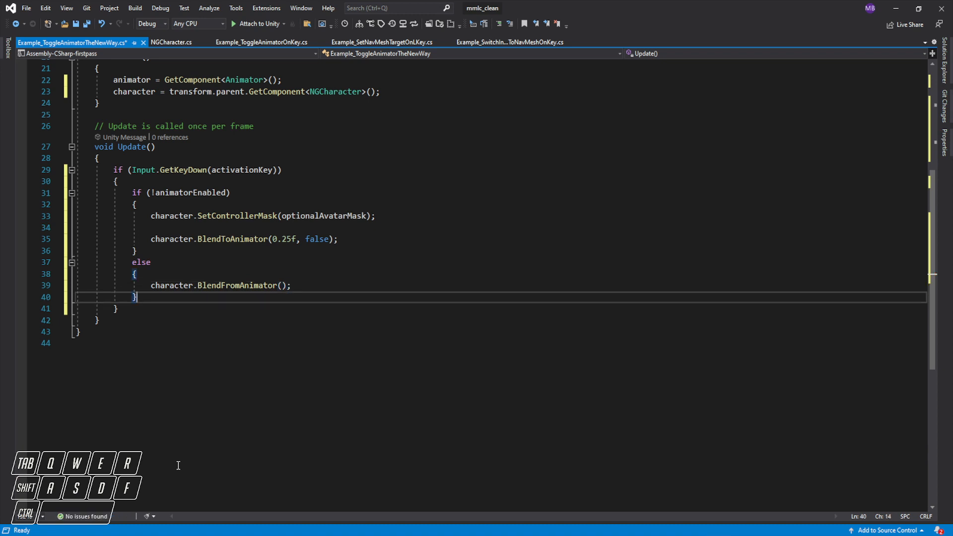
{"action": "key", "text": "ctrl+s"}
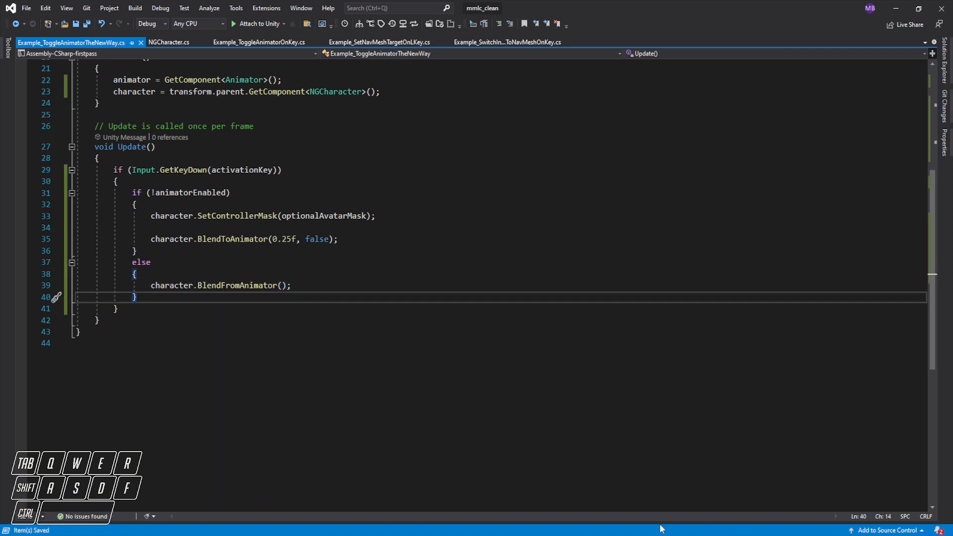
{"action": "left_click", "coordinate": [689, 495]}
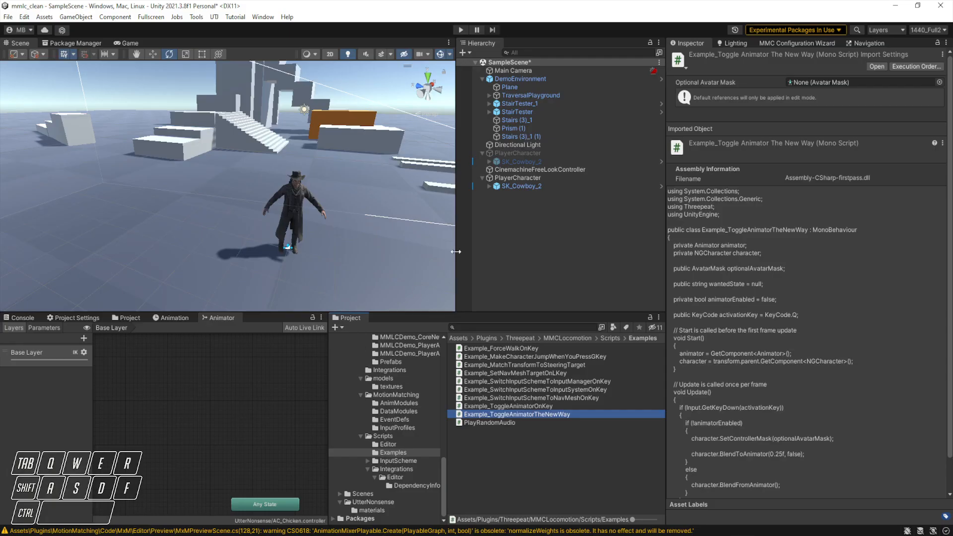
Add three Example_ToggleAnimatorTheNewWay components to SK_Cowboy_2.
{"action": "left_click", "coordinate": [525, 186]}
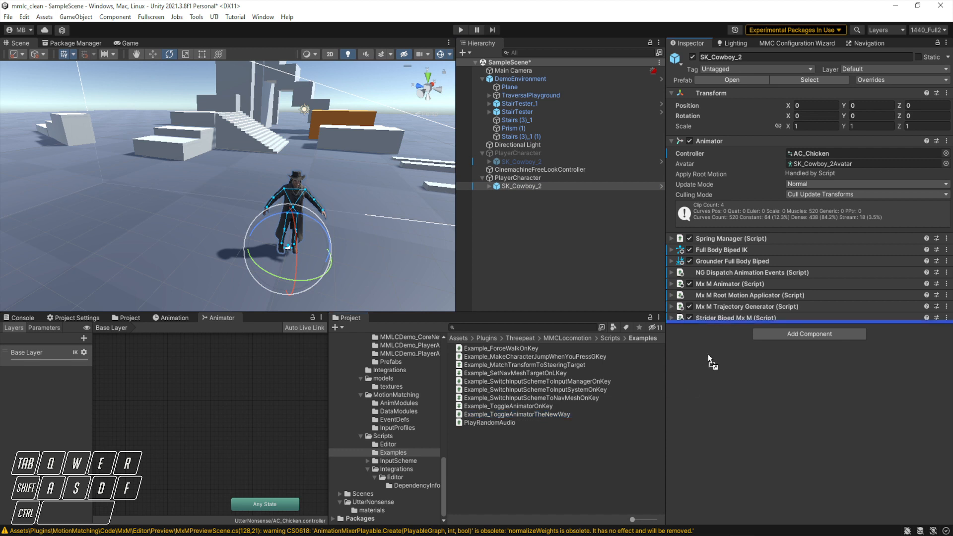
{"action": "left_click_drag", "start_coordinate": [530, 415], "coordinate": [726, 344]}
{"action": "left_click_drag", "start_coordinate": [537, 415], "coordinate": [750, 382]}
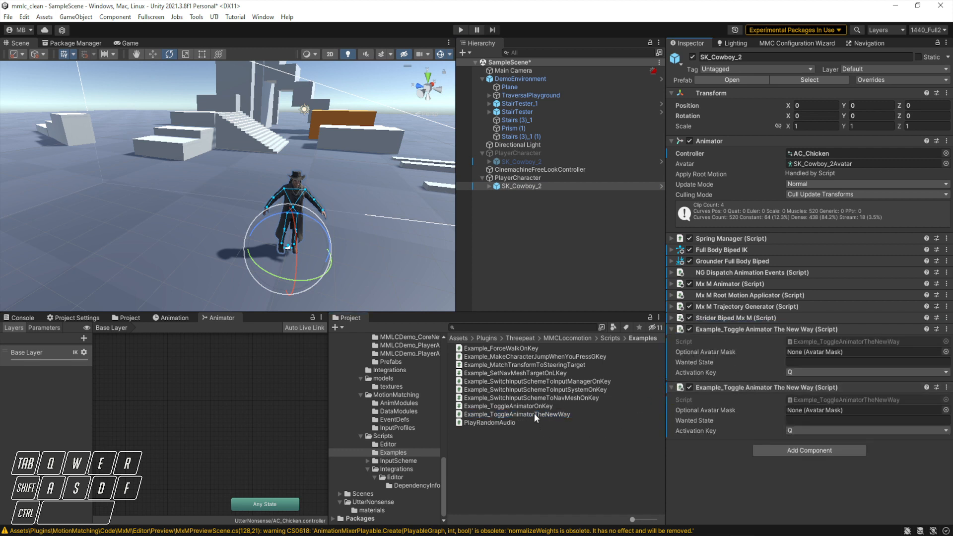
{"action": "left_click_drag", "start_coordinate": [534, 413], "coordinate": [767, 439]}
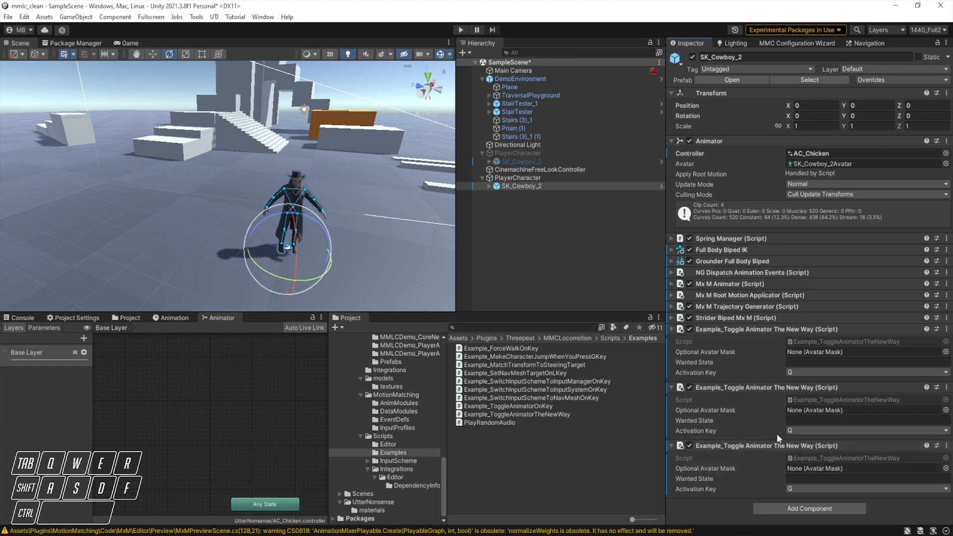
Set the second and third components' Activation Key to E and R.
{"action": "left_click", "coordinate": [808, 430]}
{"action": "left_click", "coordinate": [807, 427]}
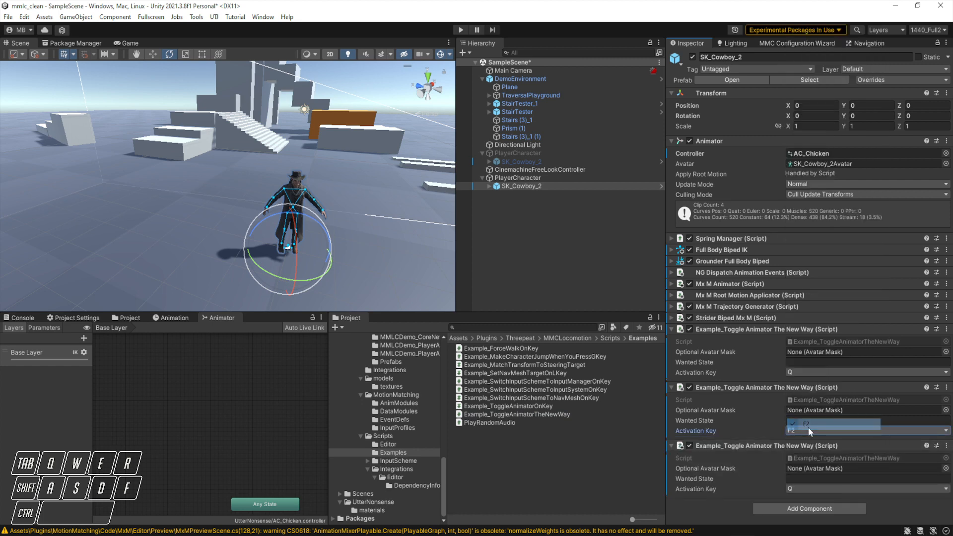
{"action": "key", "text": "e"}
{"action": "key", "text": "e"}
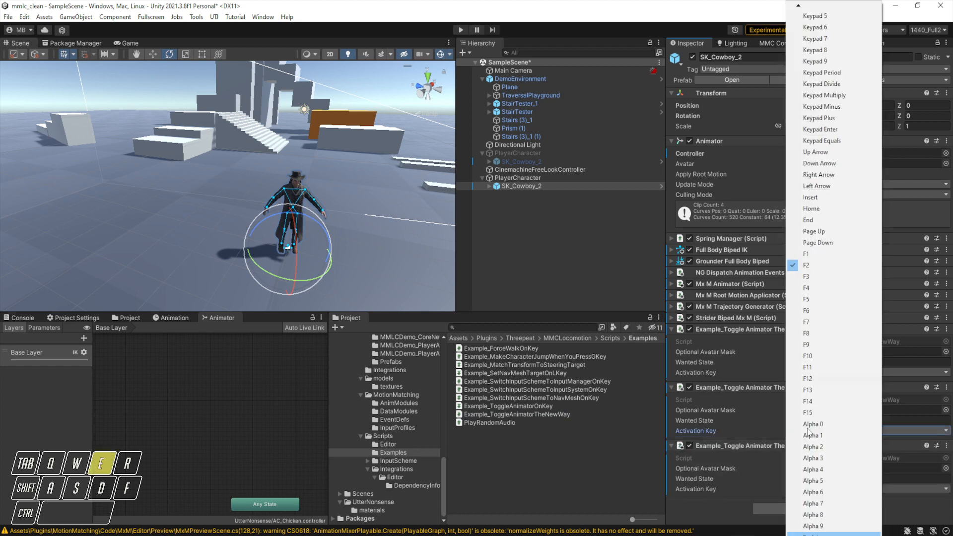
{"action": "key", "text": "e"}
{"action": "left_click", "coordinate": [807, 427]}
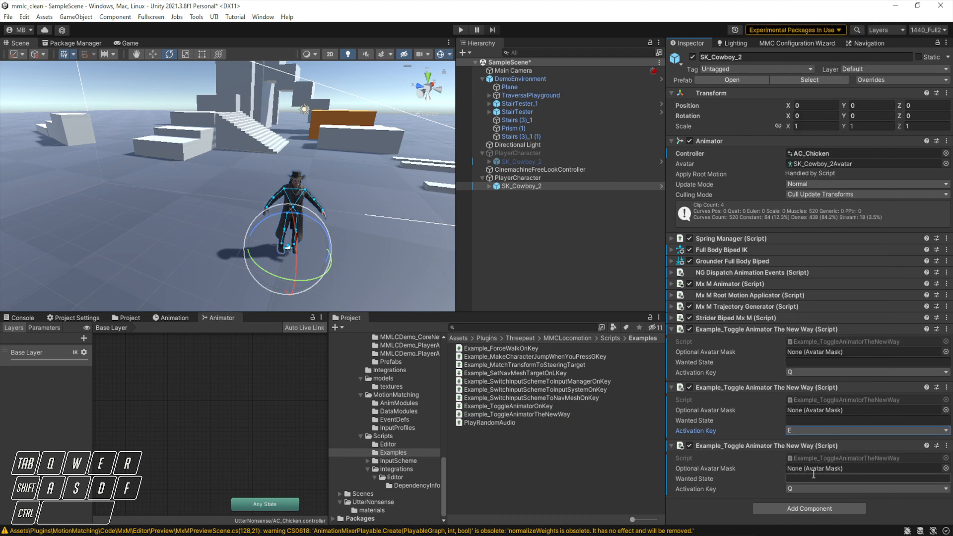
{"action": "left_click", "coordinate": [812, 489]}
{"action": "scroll", "coordinate": [812, 486], "scroll_direction": "down", "scroll_amount": 5}
{"action": "scroll", "coordinate": [814, 492], "scroll_direction": "down", "scroll_amount": 5}
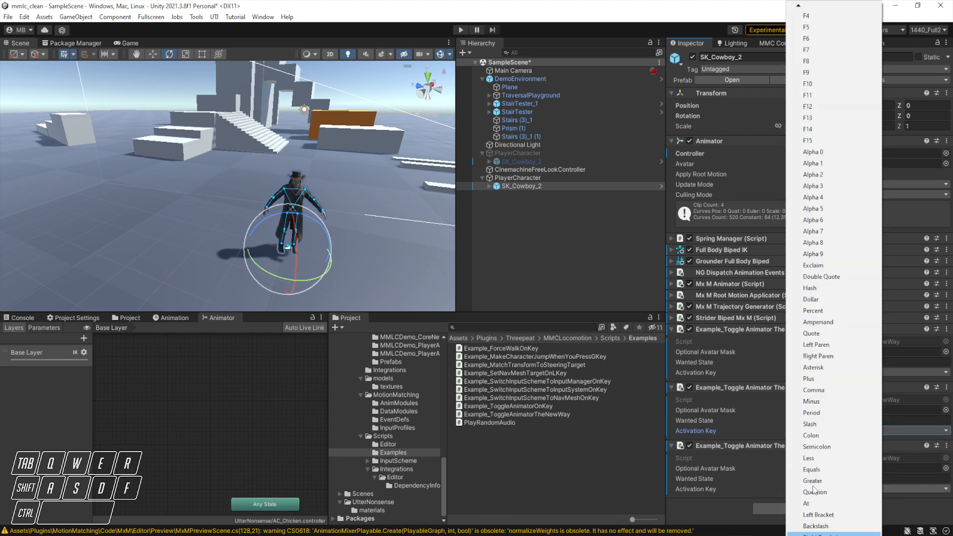
{"action": "key", "text": "r"}
{"action": "left_click", "coordinate": [812, 488]}
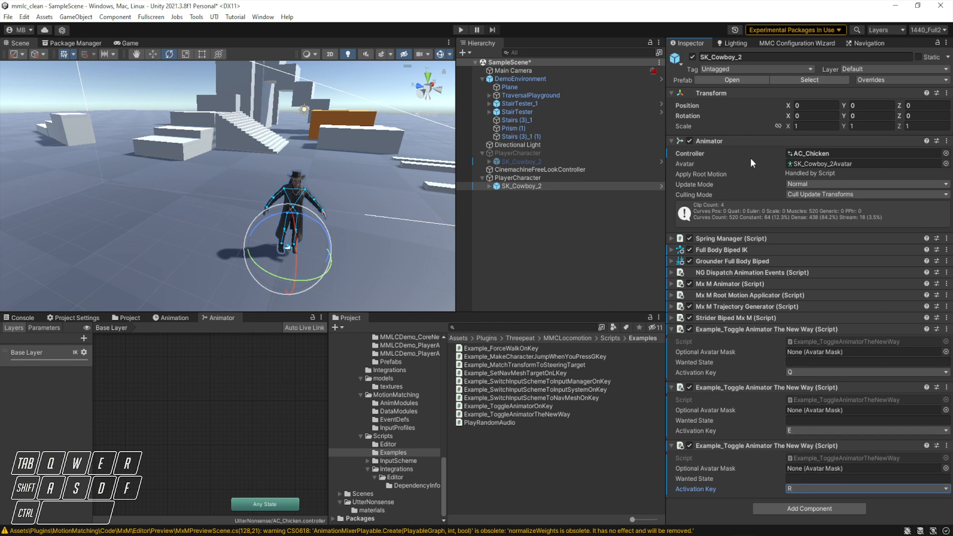
Review the AC_Chicken controller's Chicken, Cheering and Dancing states, then return to SK_Cowboy_2's components.
{"action": "left_click", "coordinate": [818, 151]}
{"action": "left_click", "coordinate": [250, 433]}
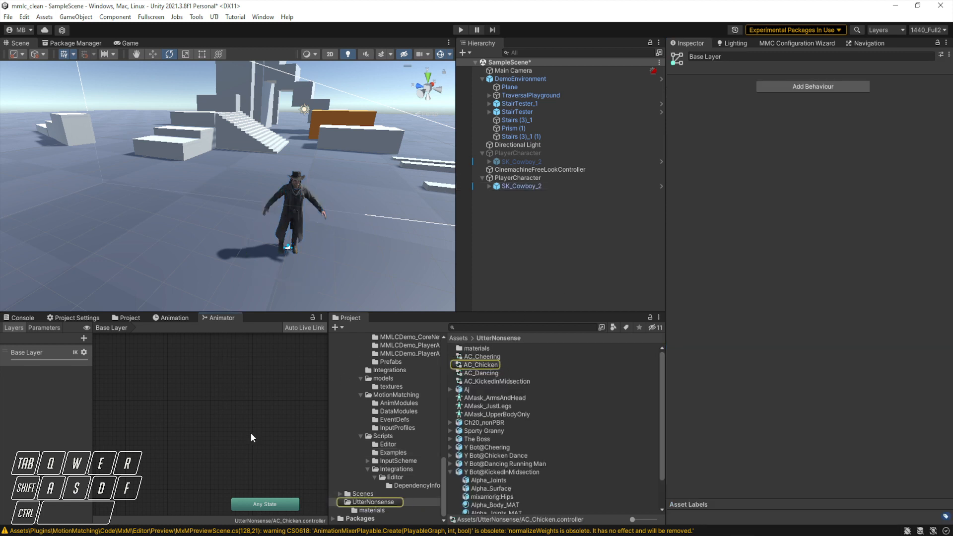
{"action": "middle_click_drag", "start_coordinate": [274, 426], "coordinate": [193, 360]}
{"action": "middle_click_drag", "start_coordinate": [242, 443], "coordinate": [155, 376]}
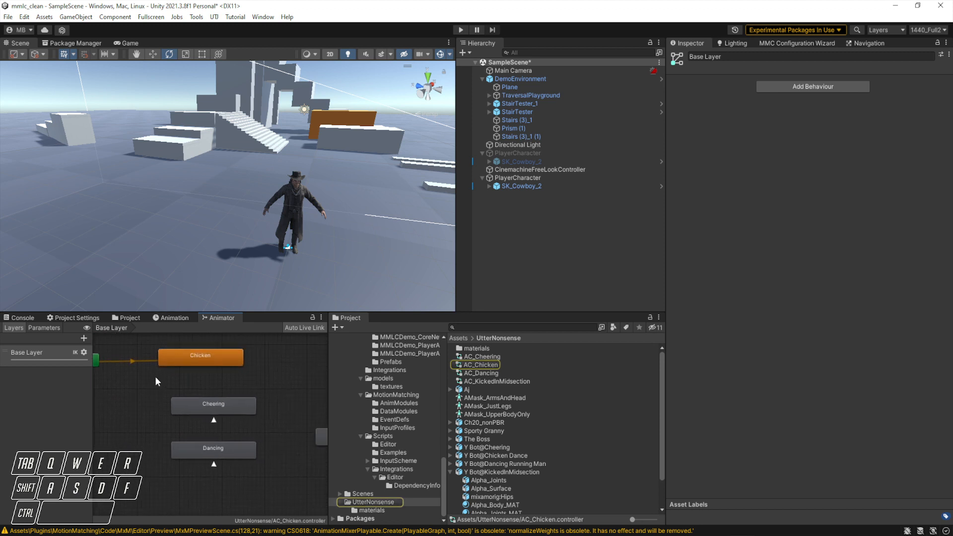
{"action": "left_click", "coordinate": [533, 186]}
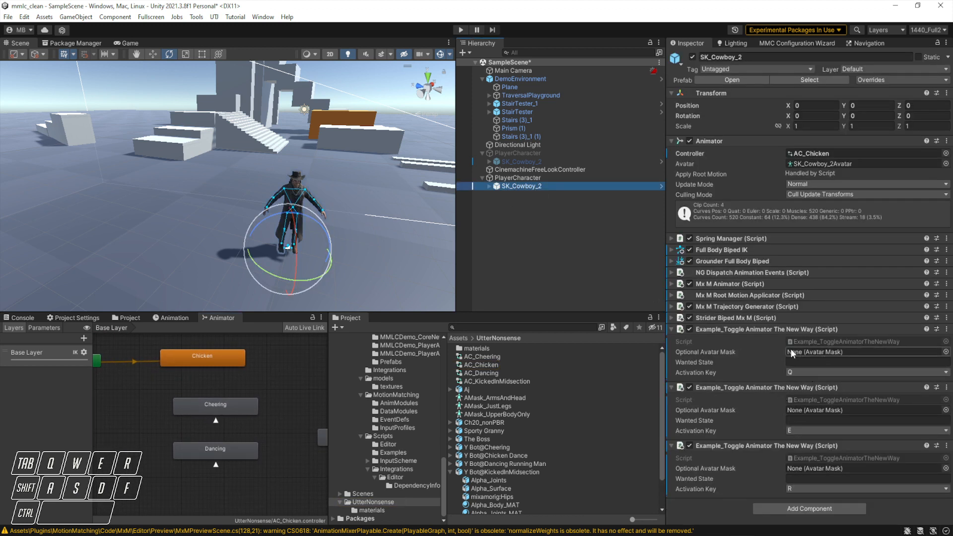
Set the first wanted state to Kicked and give the second component the AMask_ArmsAndHead mask.
{"action": "left_click", "coordinate": [819, 363]}
{"action": "mouse_move", "coordinate": [275, 452]}
{"action": "middle_mouse_down"}
{"action": "mouse_move", "coordinate": [240, 431]}
{"action": "mouse_move", "coordinate": [200, 432]}
{"action": "middle_mouse_up"}
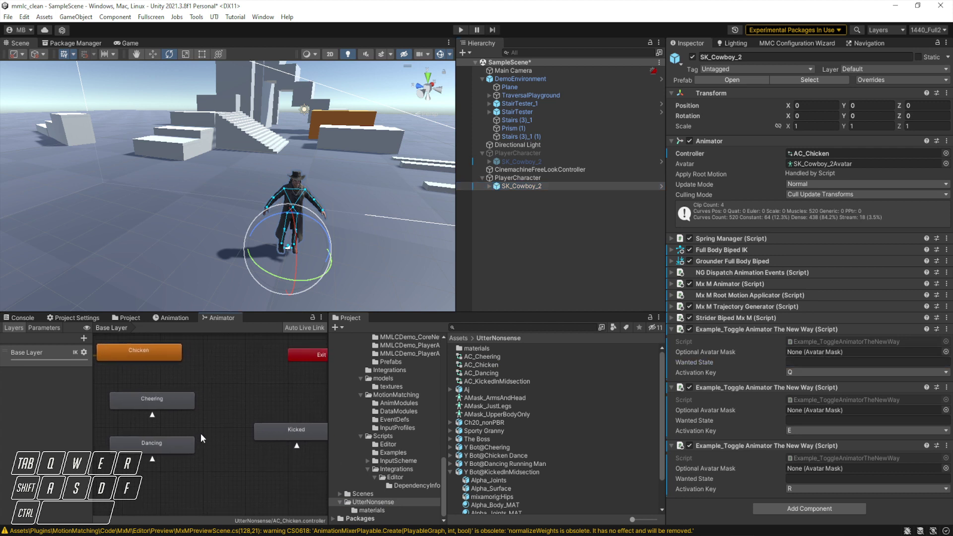
{"action": "left_click", "coordinate": [814, 362]}
{"action": "type", "text": "Kicked"}
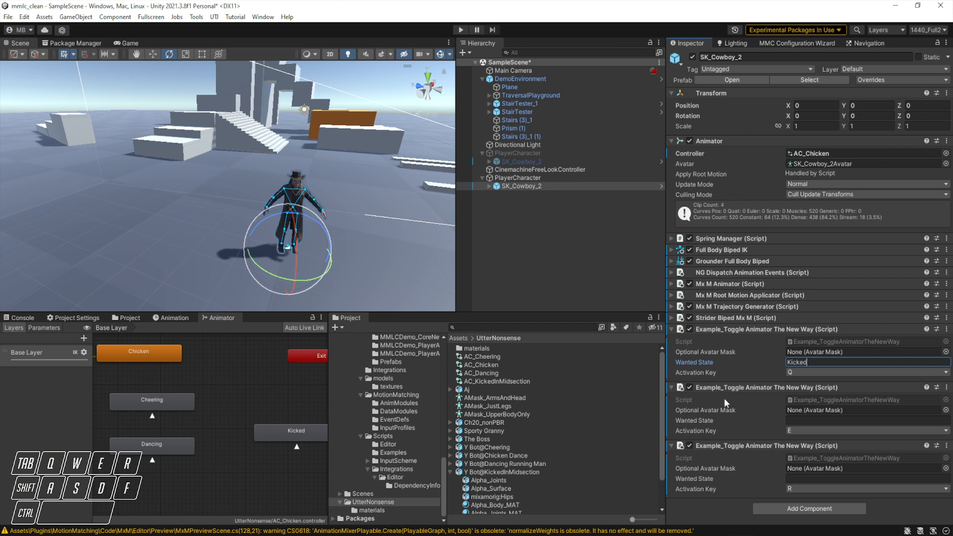
{"action": "left_click", "coordinate": [820, 421]}
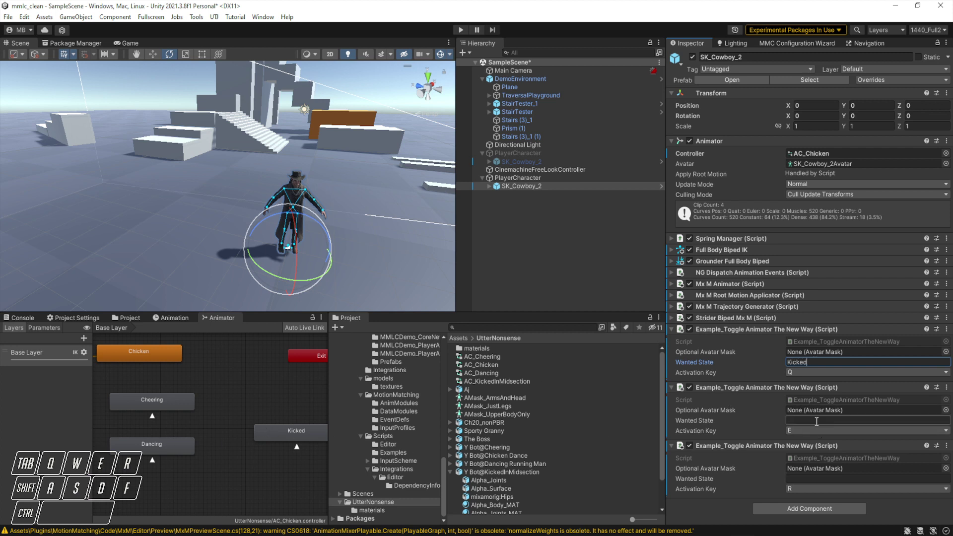
{"action": "left_click", "coordinate": [945, 411]}
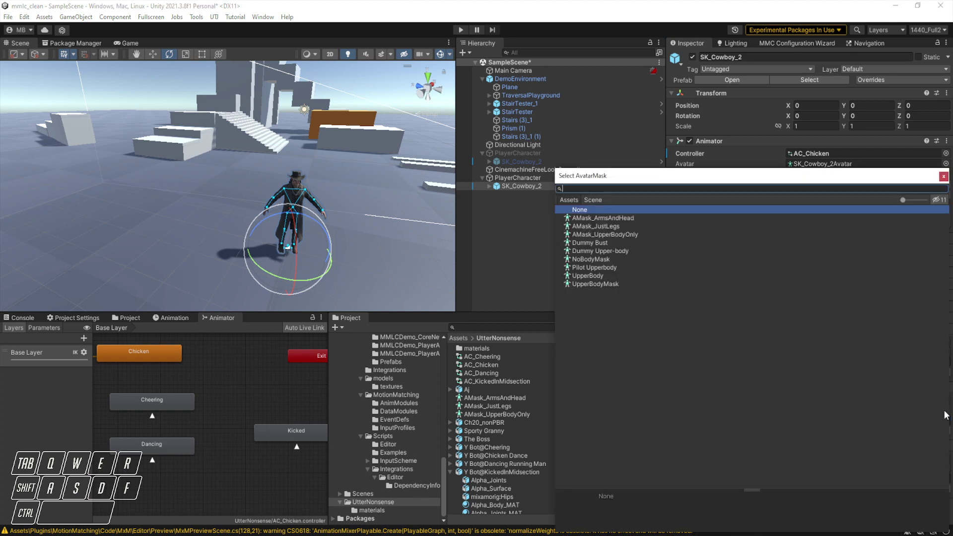
{"action": "double_click", "coordinate": [603, 218]}
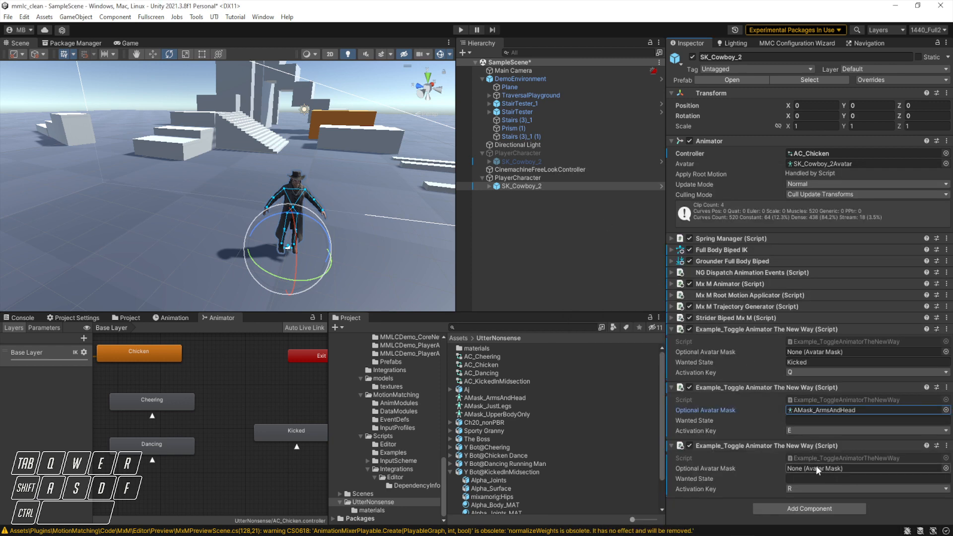
Give the third component AMask_JustLegs with wanted state Dancing, and set the second to Chicken.
{"action": "left_click", "coordinate": [944, 468]}
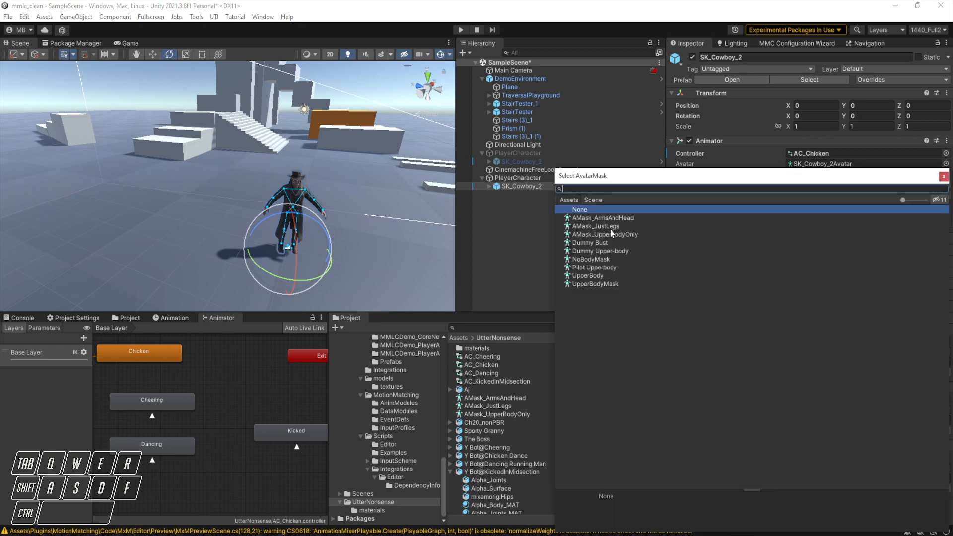
{"action": "double_click", "coordinate": [609, 228]}
{"action": "left_click", "coordinate": [822, 480]}
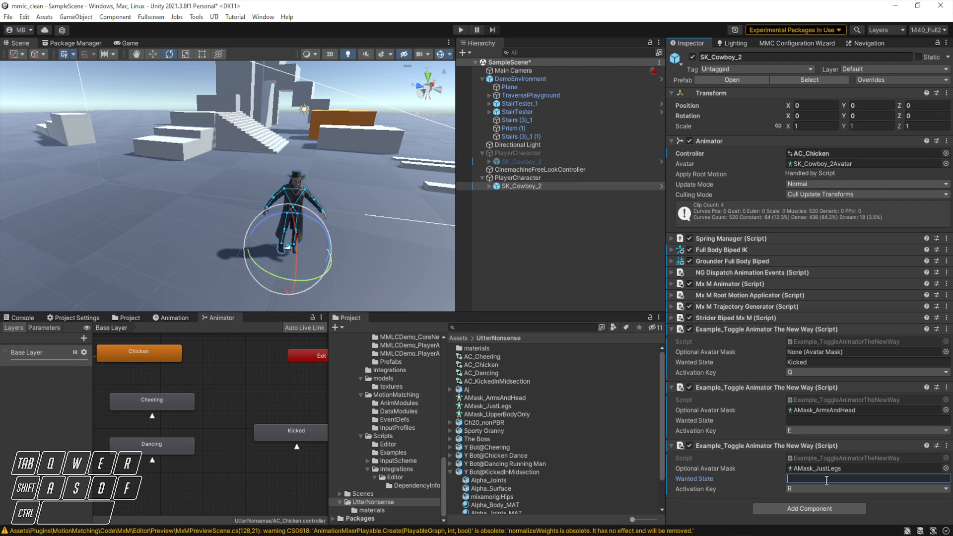
{"action": "type", "text": "Dan"}
{"action": "type", "text": "cing"}
{"action": "left_click", "coordinate": [790, 420]}
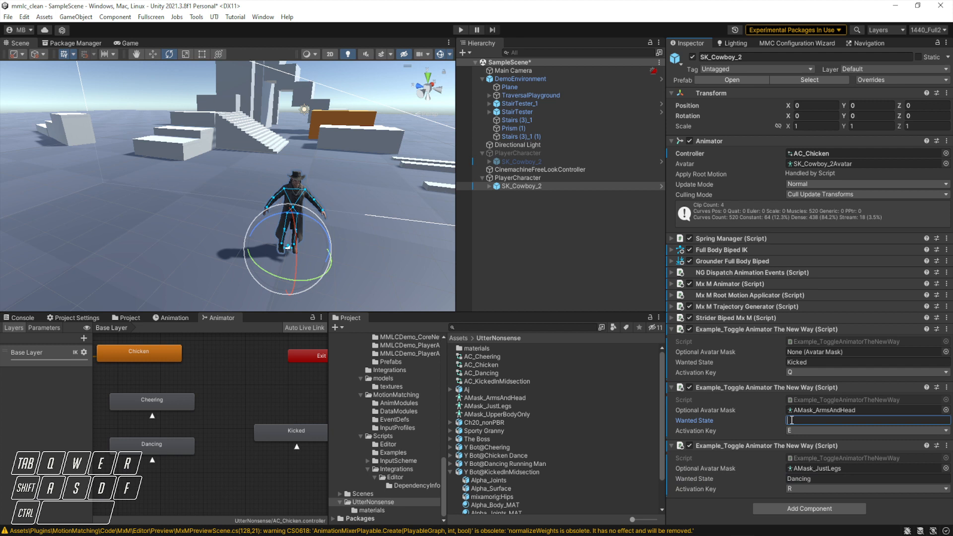
{"action": "type", "text": "Chicken"}
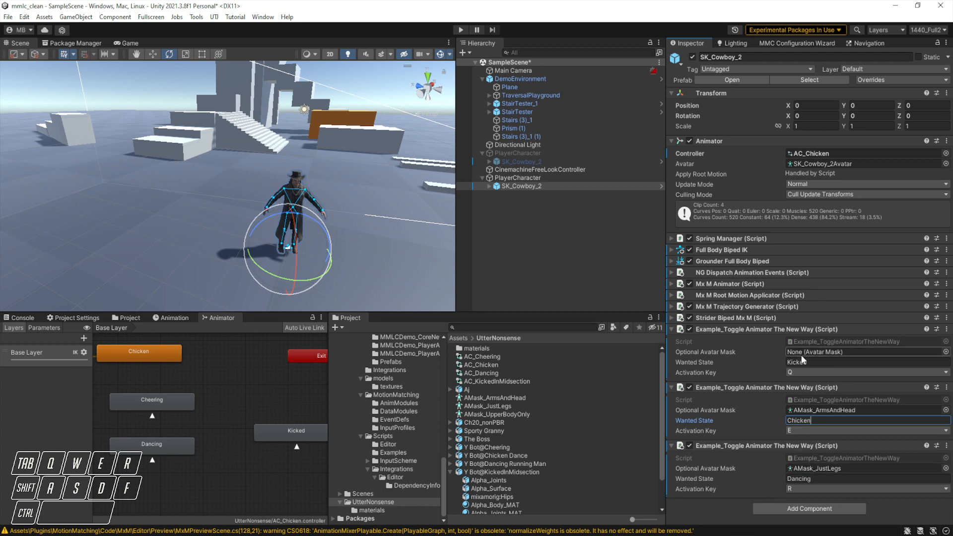
Add if (wantedState.Length > 0) { animator.Play(wantedState); } in the !animatorEnabled branch, save and return to Unity.
{"action": "double_click", "coordinate": [835, 341]}
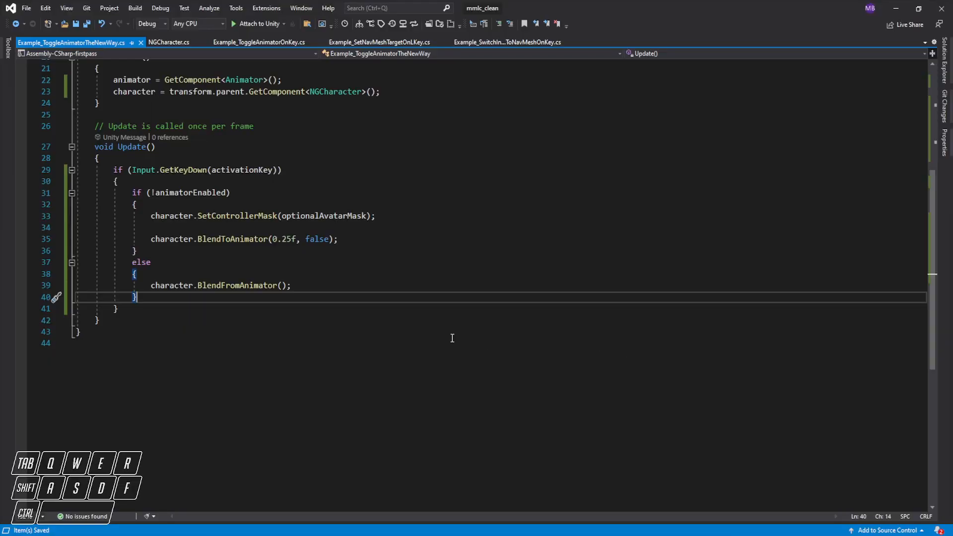
{"action": "scroll", "coordinate": [184, 256], "scroll_direction": "up", "scroll_amount": 4}
{"action": "scroll", "coordinate": [153, 186], "scroll_direction": "up", "scroll_amount": 2}
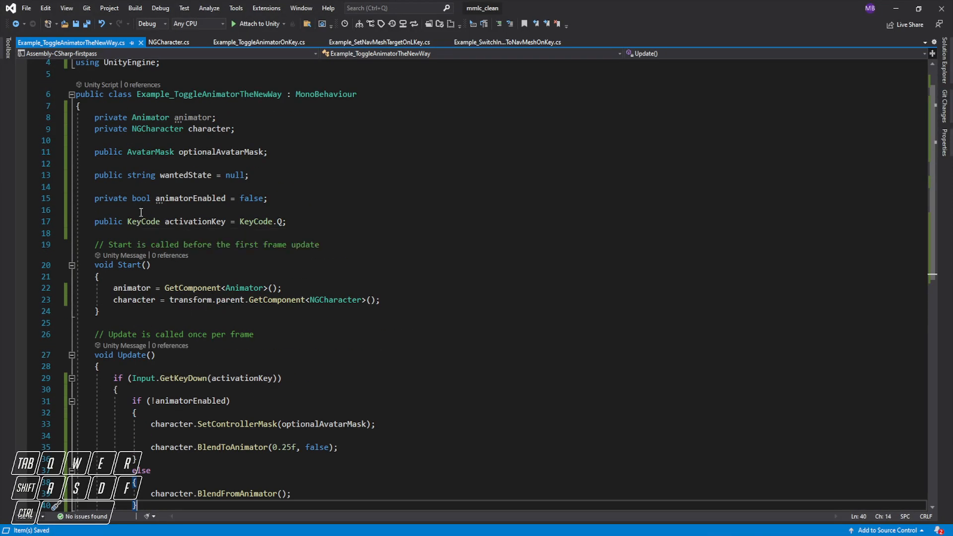
{"action": "scroll", "coordinate": [158, 224], "scroll_direction": "down", "scroll_amount": 4}
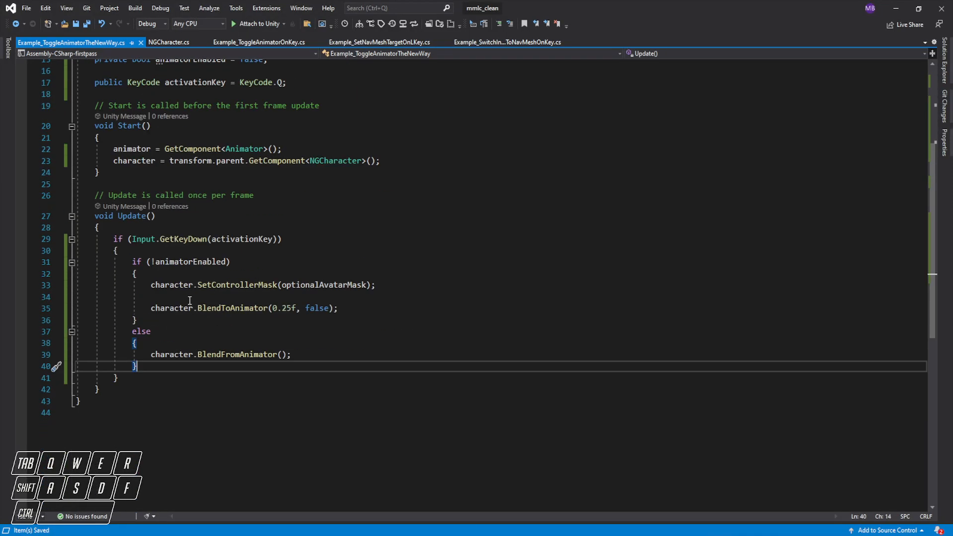
{"action": "left_click", "coordinate": [168, 273]}
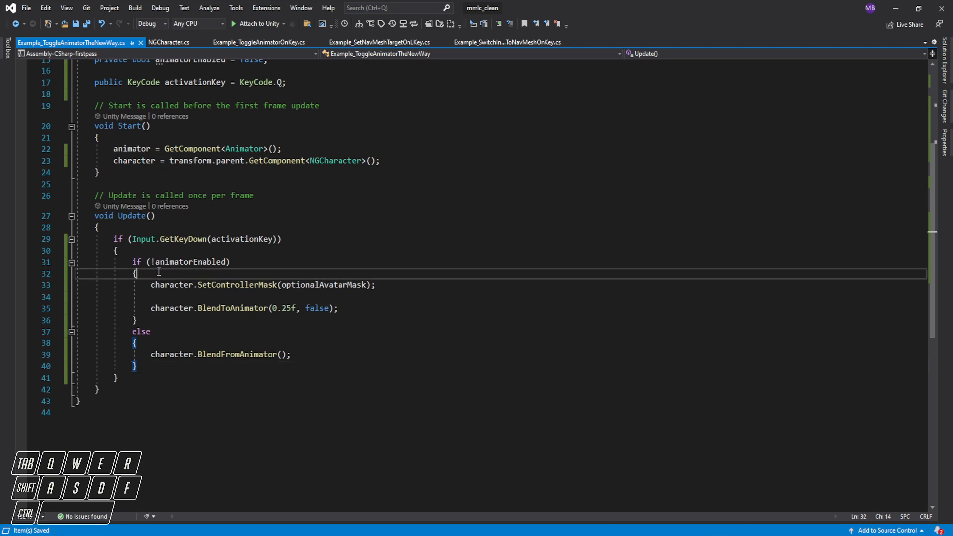
{"action": "key", "text": "Return"}
{"action": "type", "text": "if "}
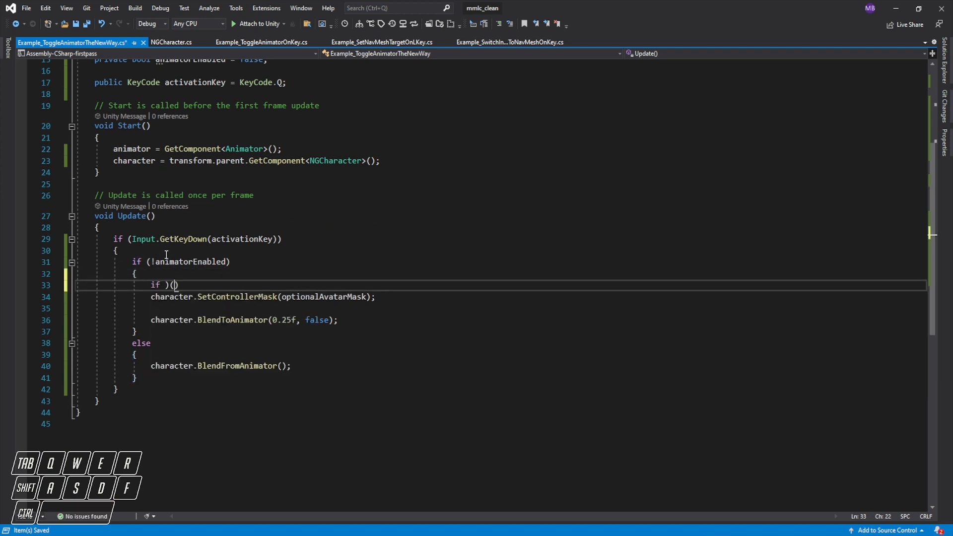
{"action": "type", "text": "(wantedSt"}
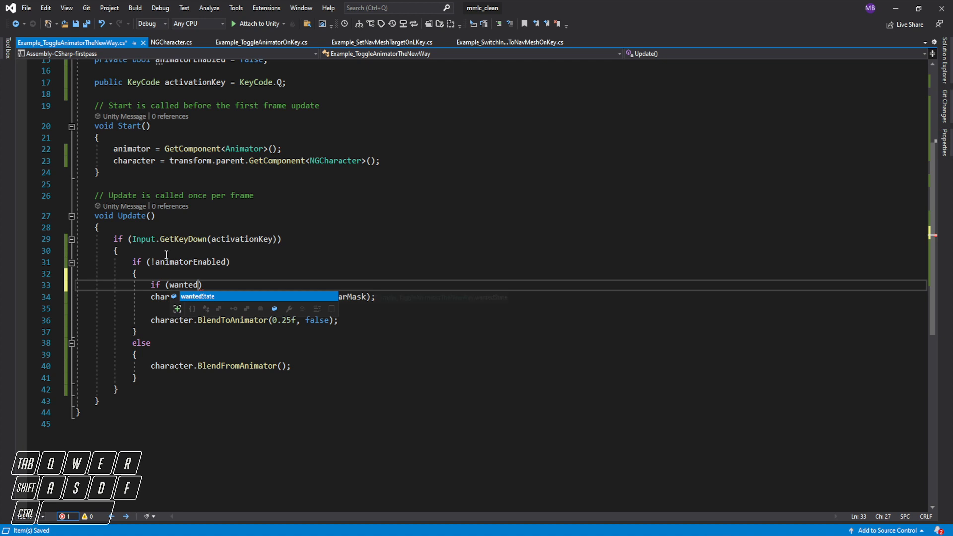
{"action": "type", "text": "ate.Le"}
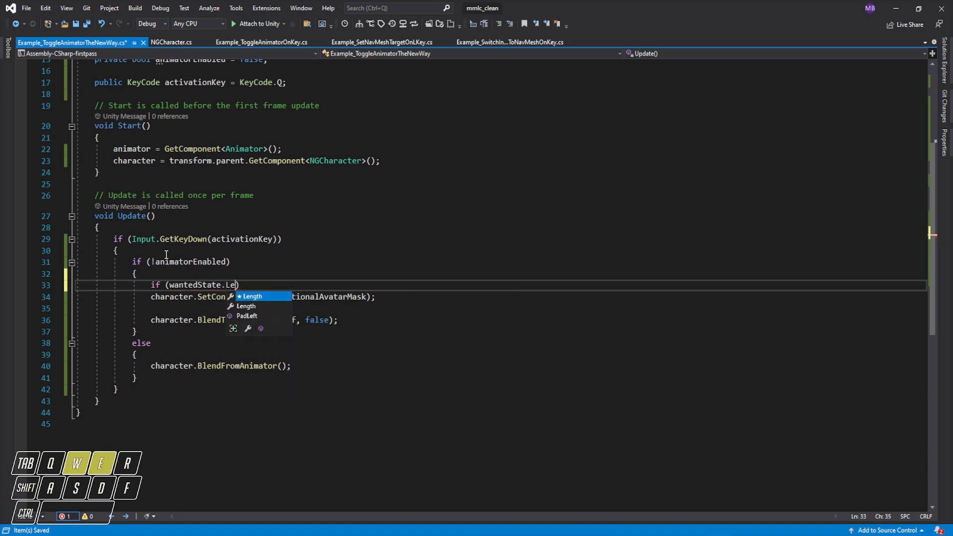
{"action": "type", "text": "ngth"}
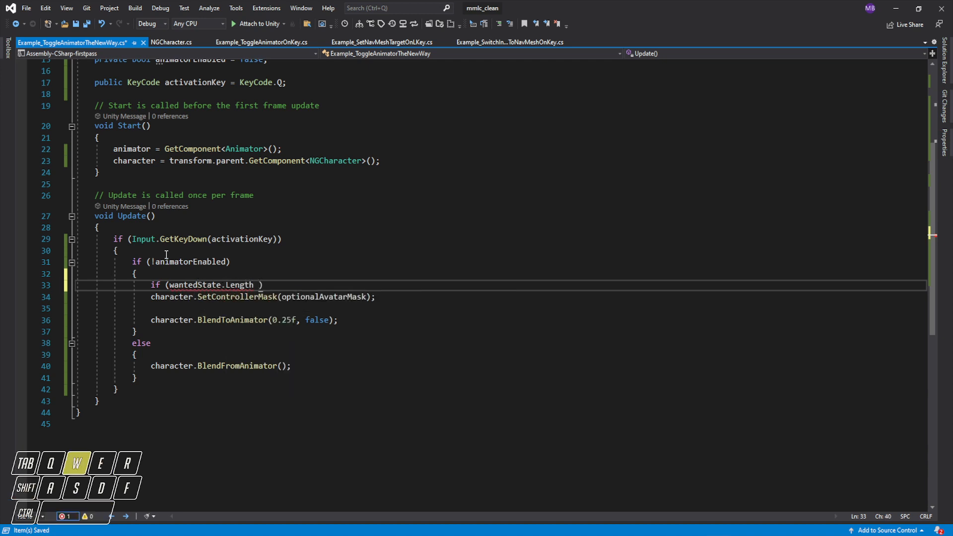
{"action": "type", "text": " > 0) {"}
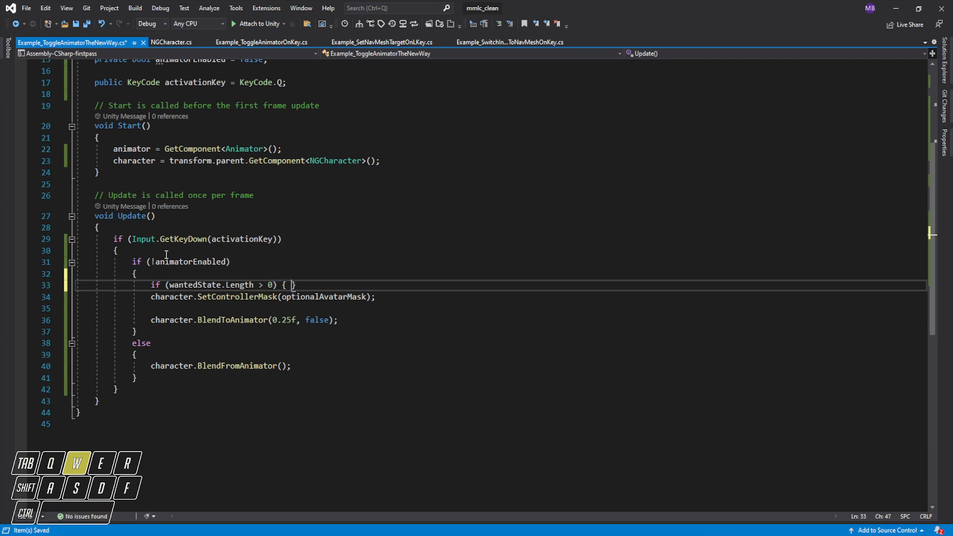
{"action": "key", "text": "Return"}
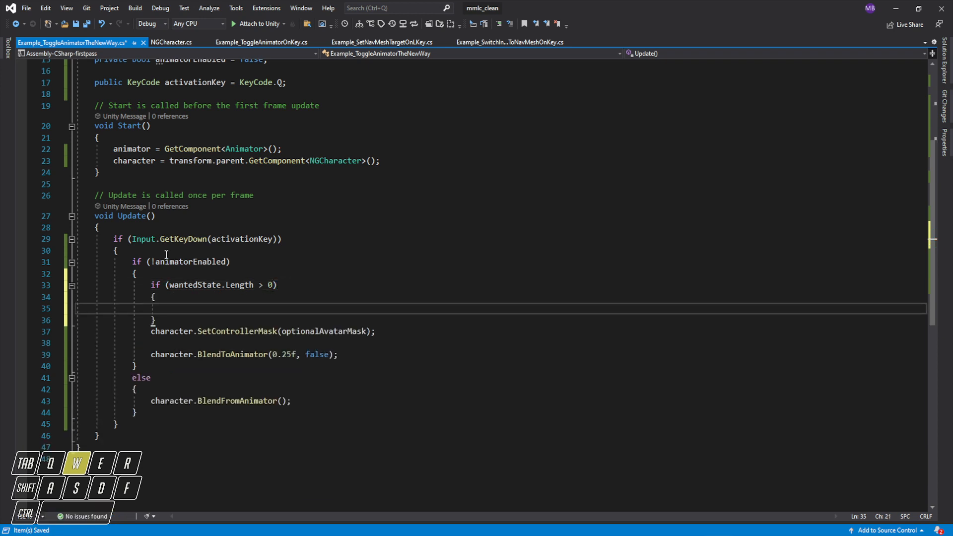
{"action": "type", "text": "animator."}
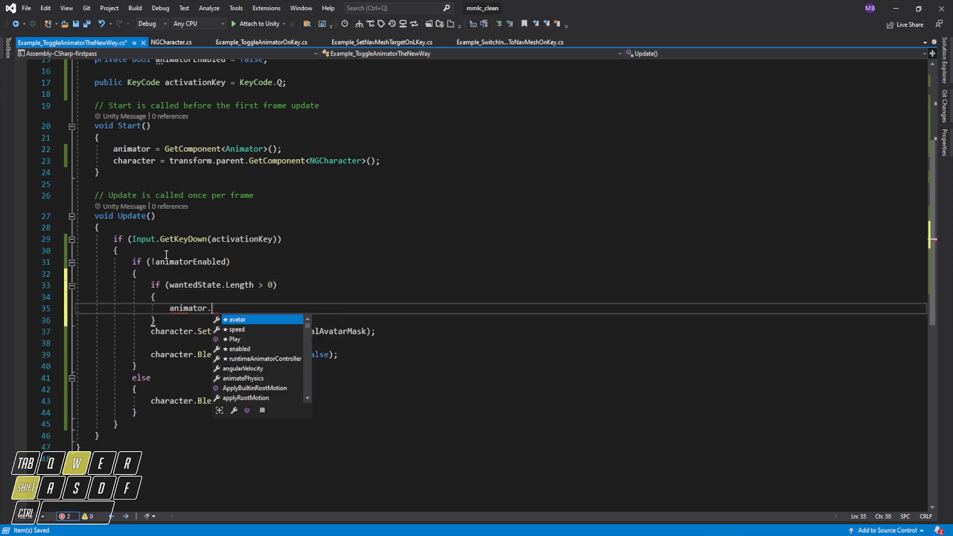
{"action": "type", "text": "Play(wante"}
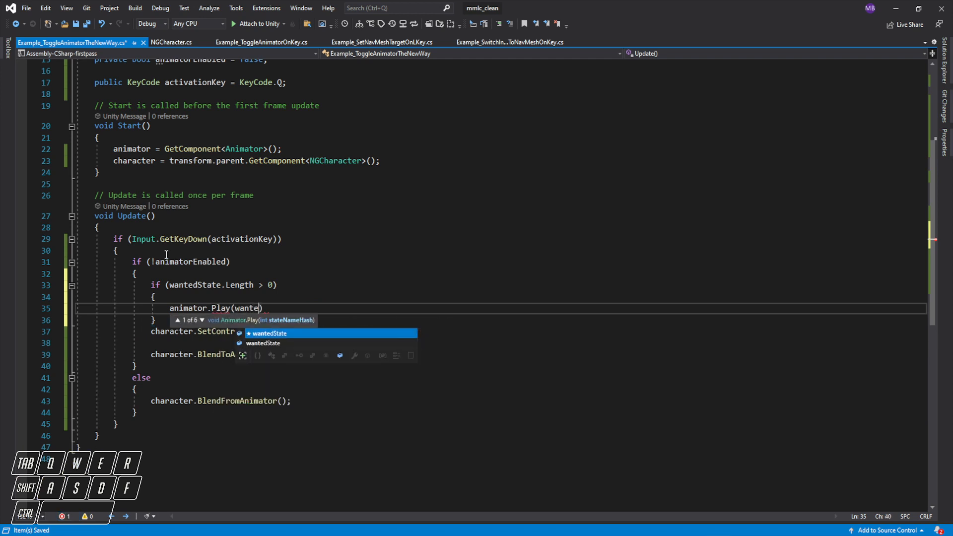
{"action": "type", "text": "dSe);"}
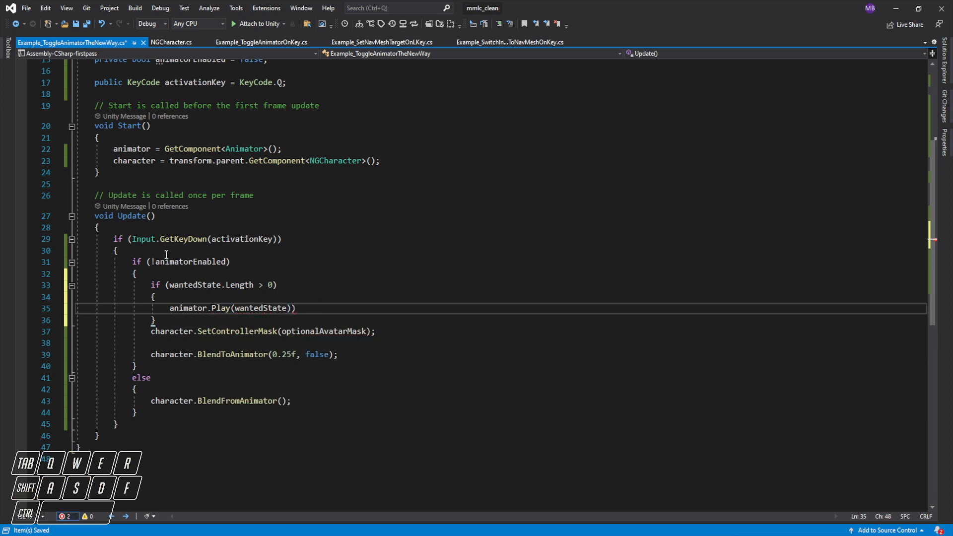
{"action": "key", "text": "Down"}
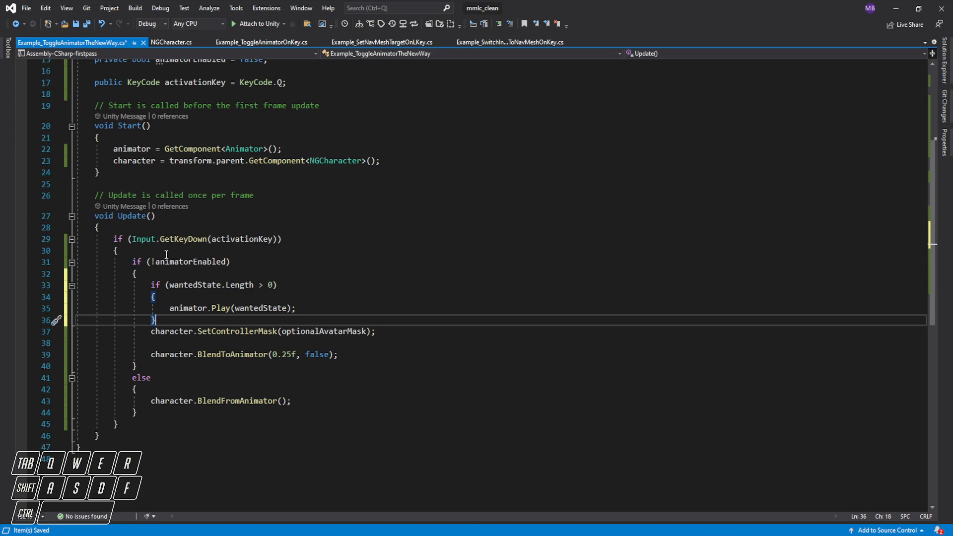
{"action": "key", "text": "ctrl+s"}
{"action": "key", "text": "alt+Tab"}
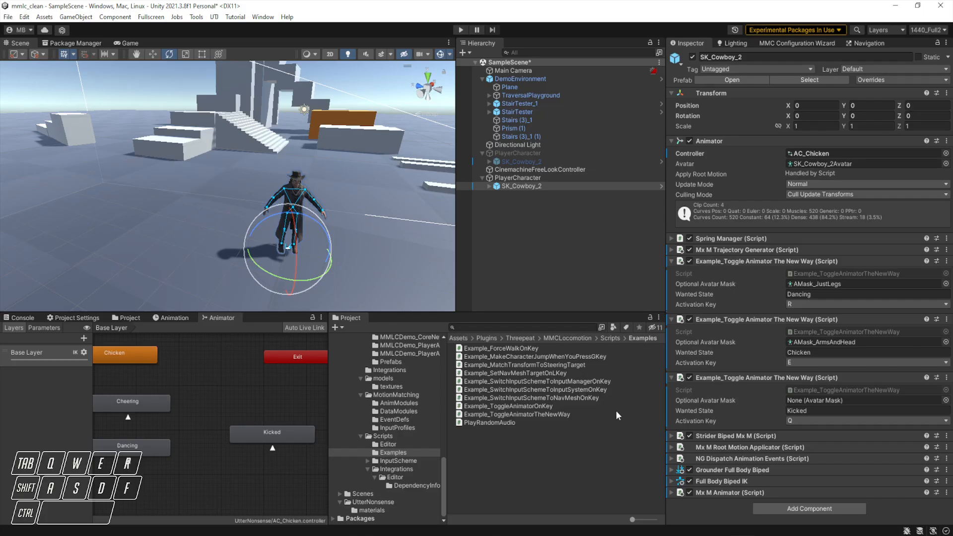
Add animatorEnabled = !animatorEnabled; after the else block in Update, save and return to Unity.
{"action": "double_click", "coordinate": [533, 414]}
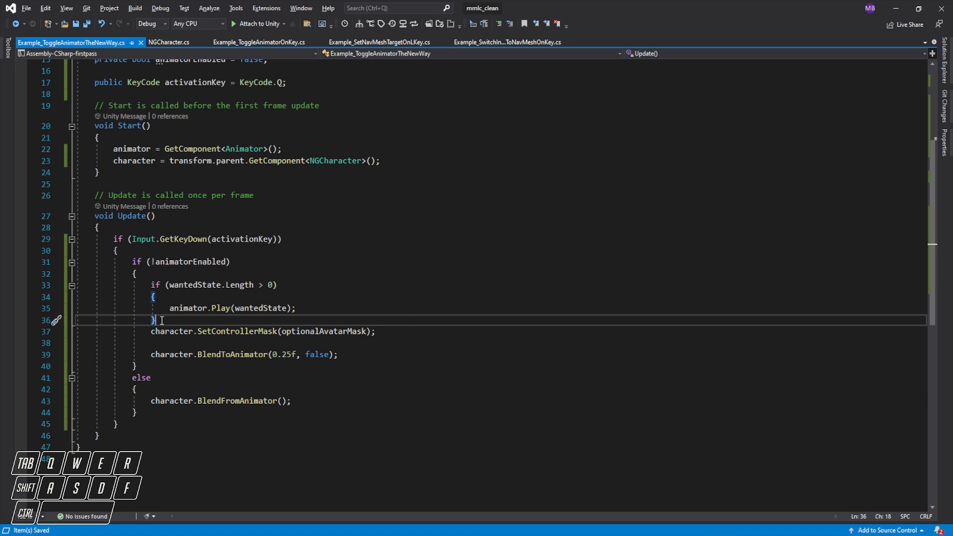
{"action": "left_click", "coordinate": [151, 418]}
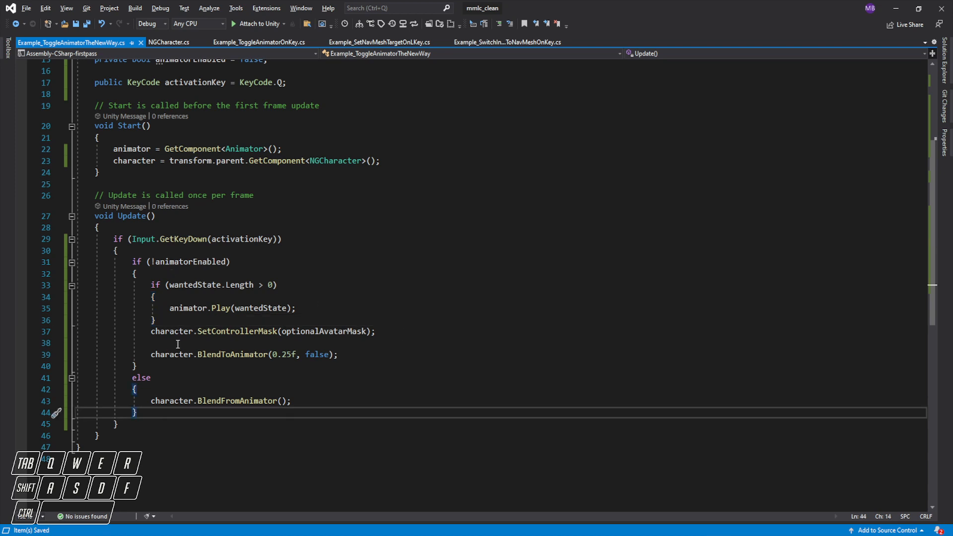
{"action": "key", "text": "Return"}
{"action": "type", "text": "animatorEnab"}
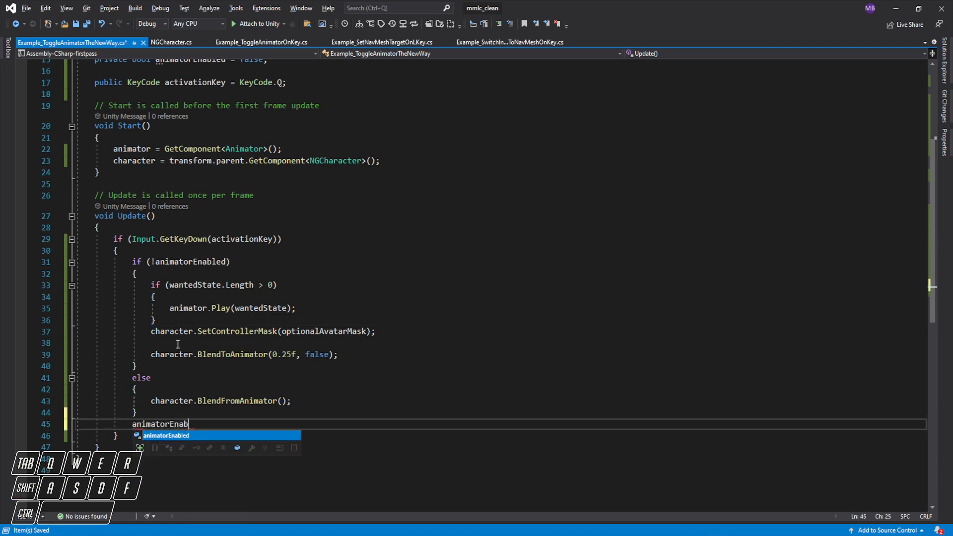
{"action": "type", "text": "led = !animato"}
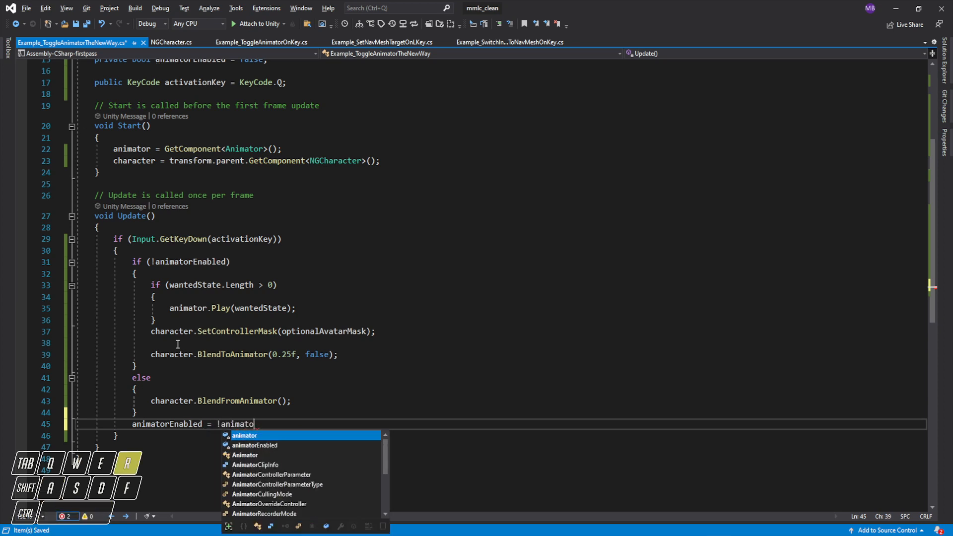
{"action": "type", "text": "rEnabled;"}
{"action": "key", "text": "Down"}
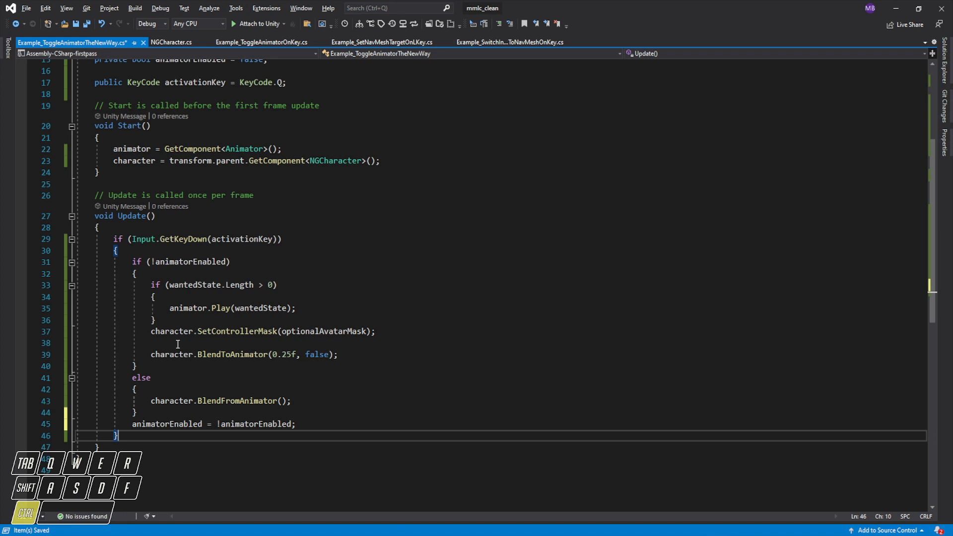
{"action": "key", "text": "ctrl+s"}
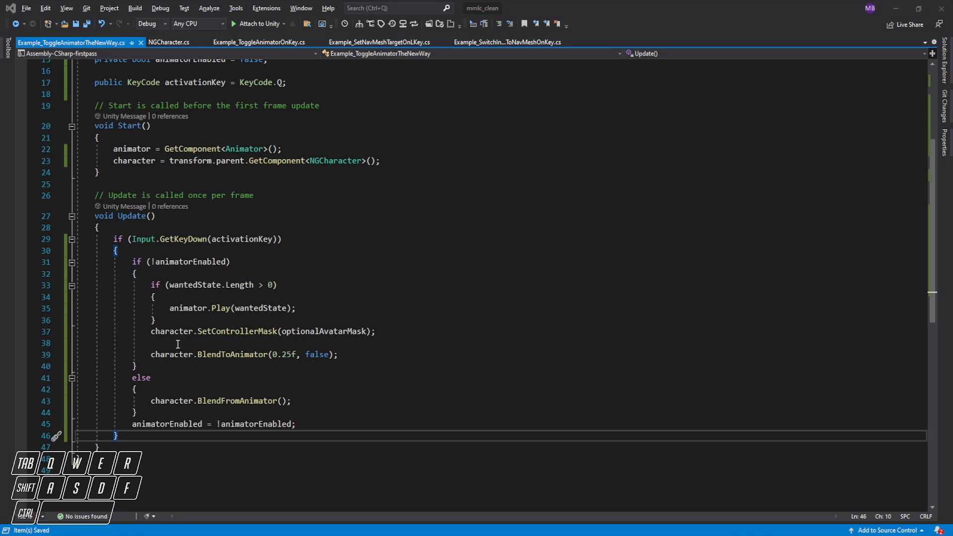
{"action": "key", "text": "alt+Tab"}
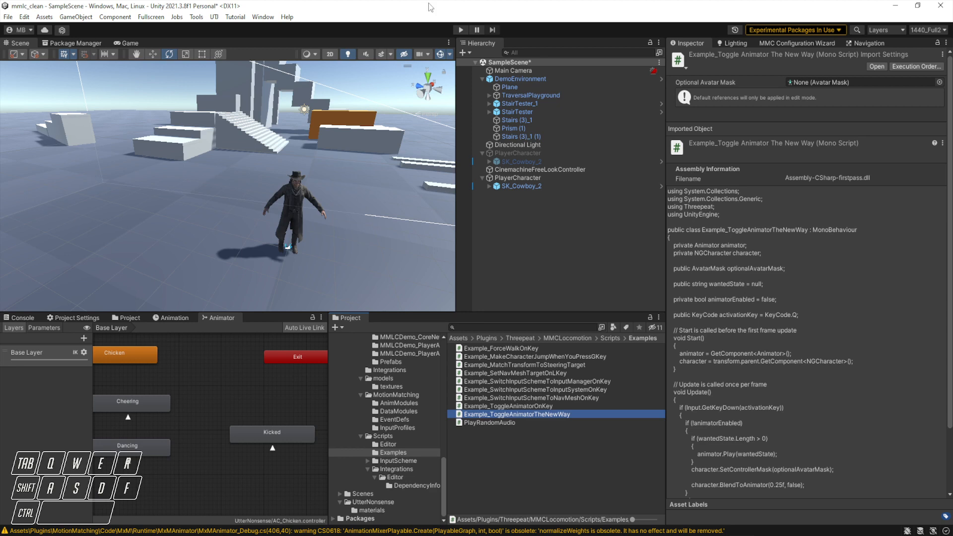
In play mode, walk the cowboy with WASD and toggle the Kicked state on and off with Q.
{"action": "left_click", "coordinate": [461, 30]}
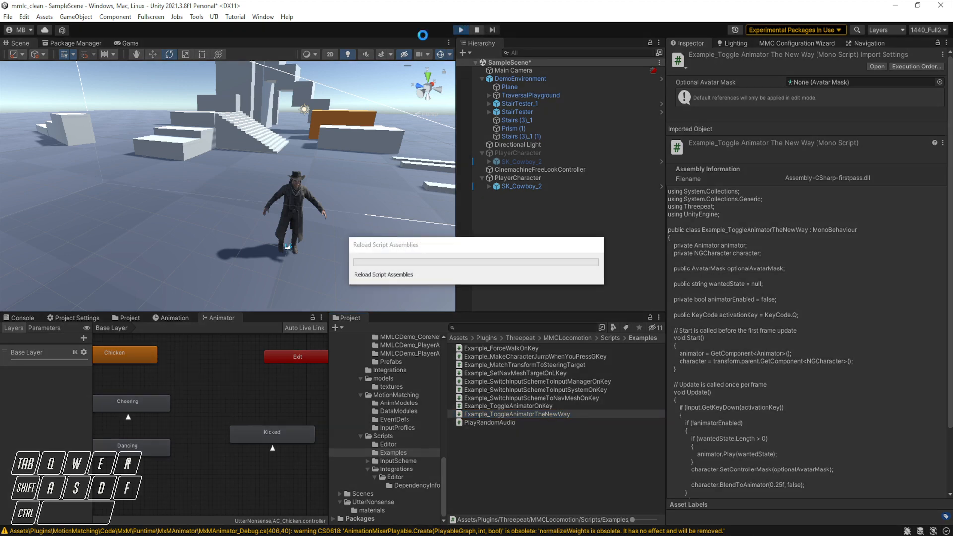
{"action": "key", "text": "e"}
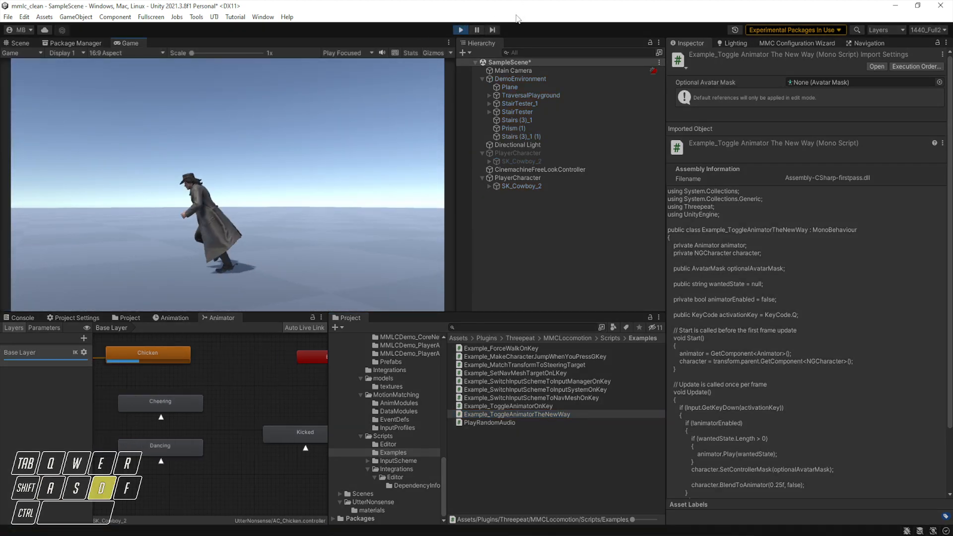
{"action": "key", "text": "d"}
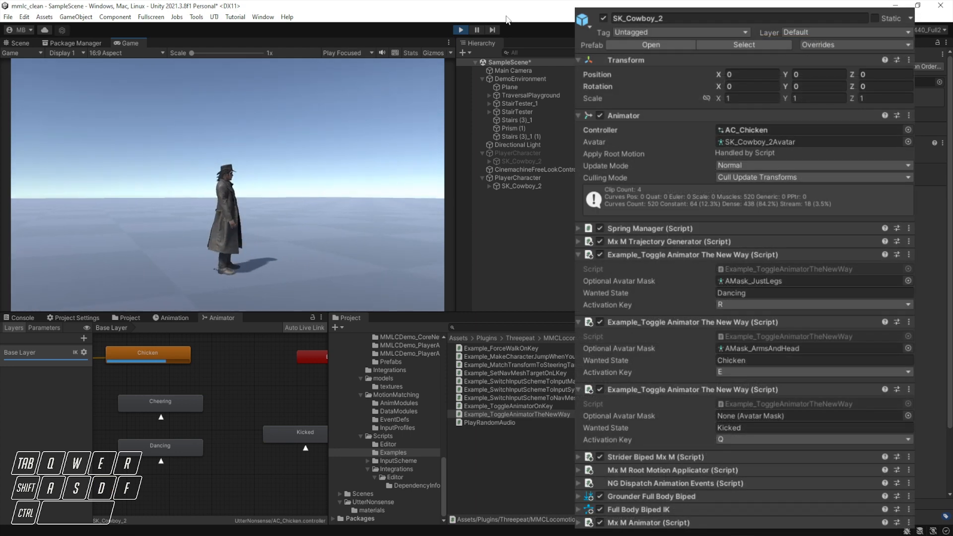
{"action": "key", "text": "q"}
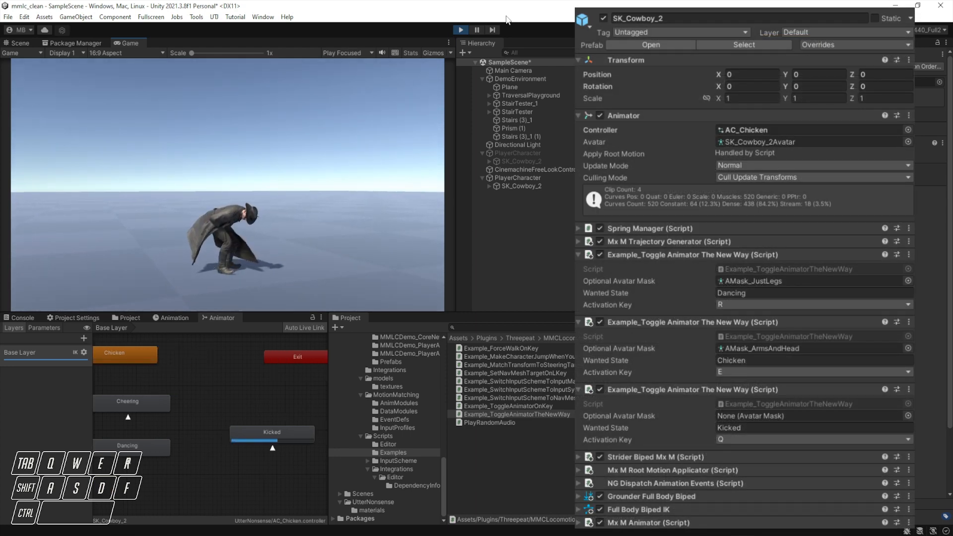
{"action": "key", "text": "q"}
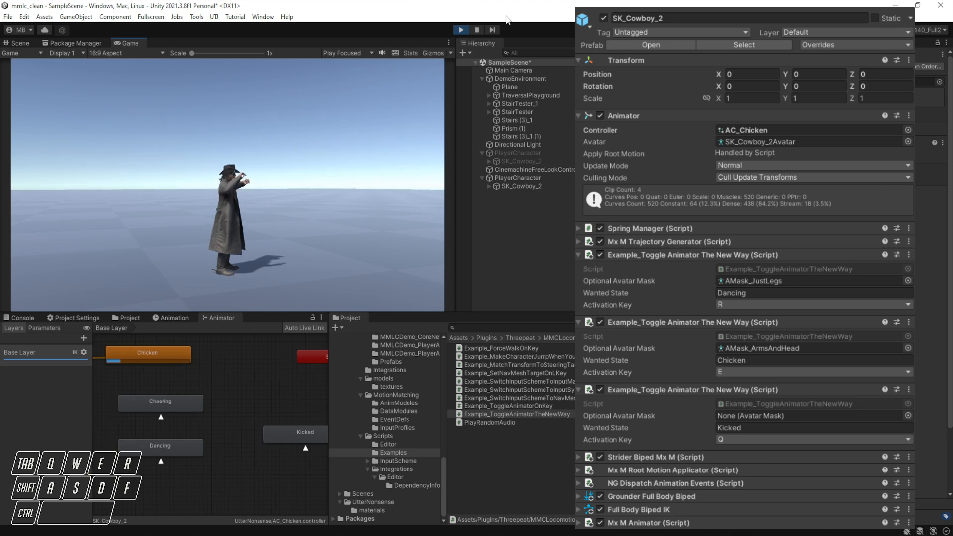
{"action": "key", "text": "s"}
{"action": "key", "text": "a"}
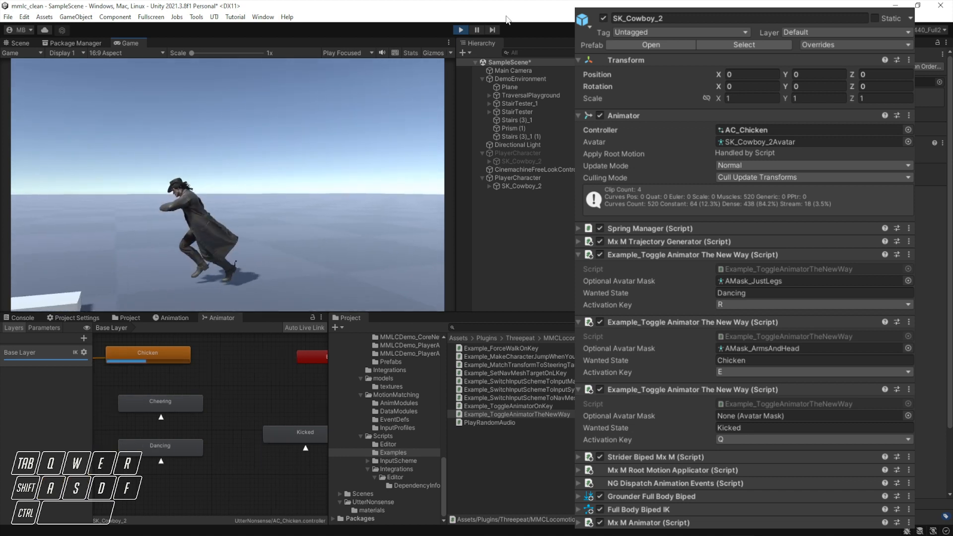
{"action": "key", "text": "w"}
{"action": "key", "text": "s"}
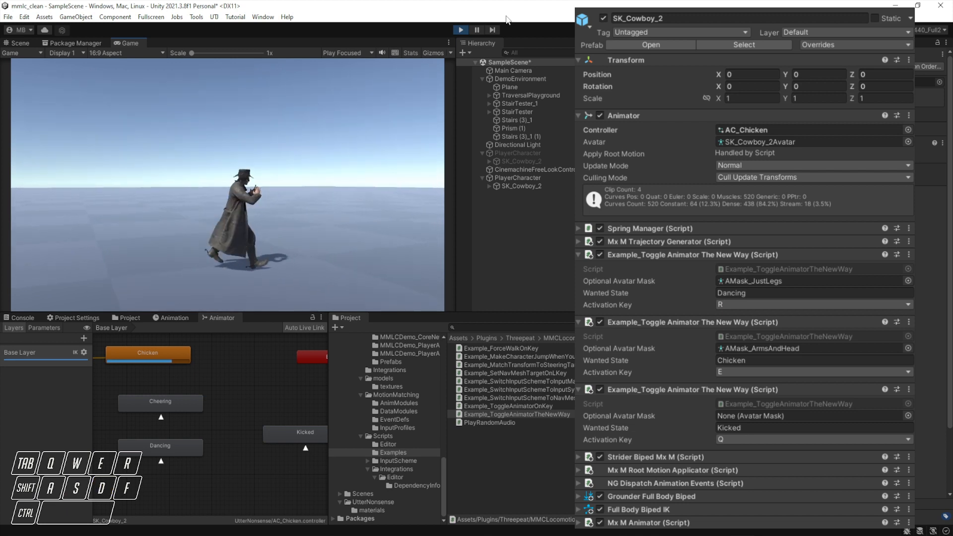
{"action": "key", "text": "s"}
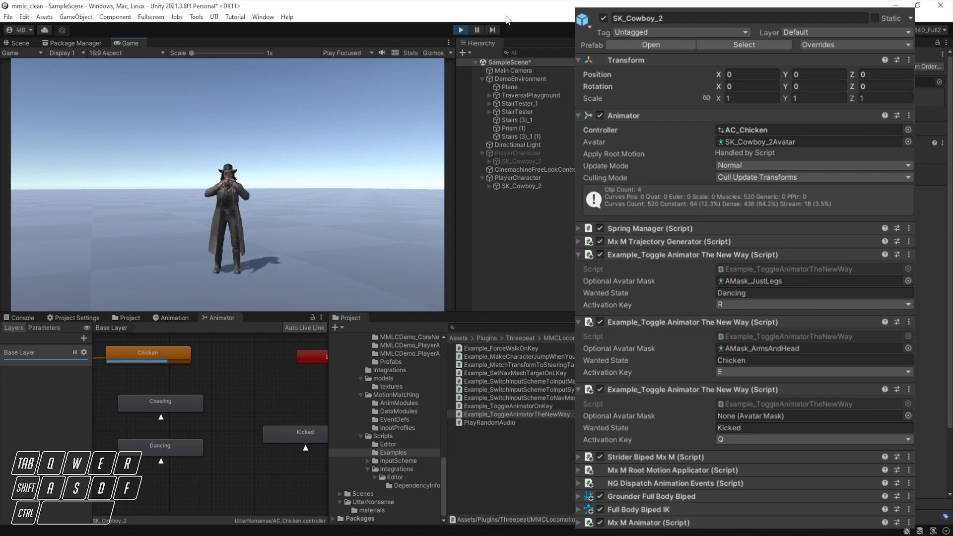
Toggle the Chicken pose with E, Dancing with R and Kicked again while moving, then stop play mode.
{"action": "key", "text": "e"}
{"action": "key", "text": "d"}
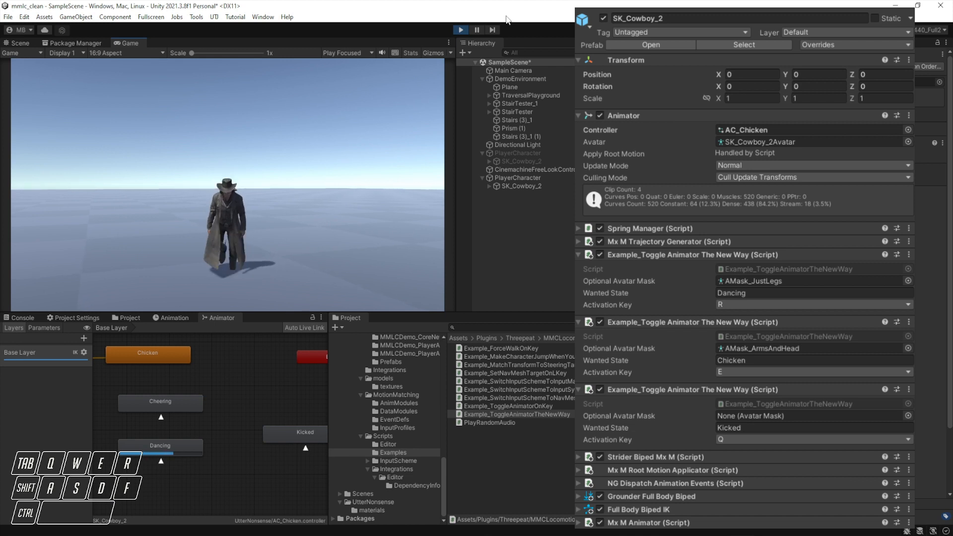
{"action": "key", "text": "r"}
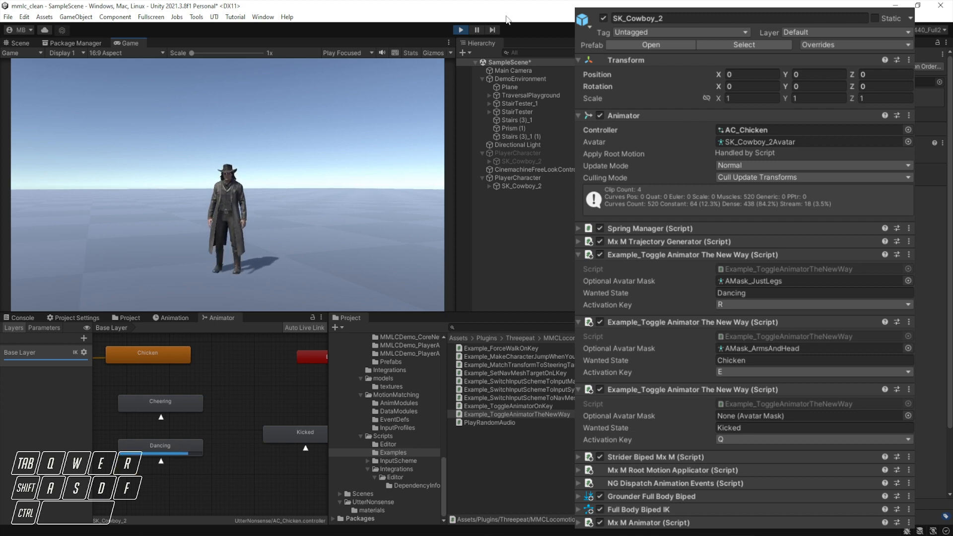
{"action": "key", "text": "d"}
{"action": "key", "text": "q"}
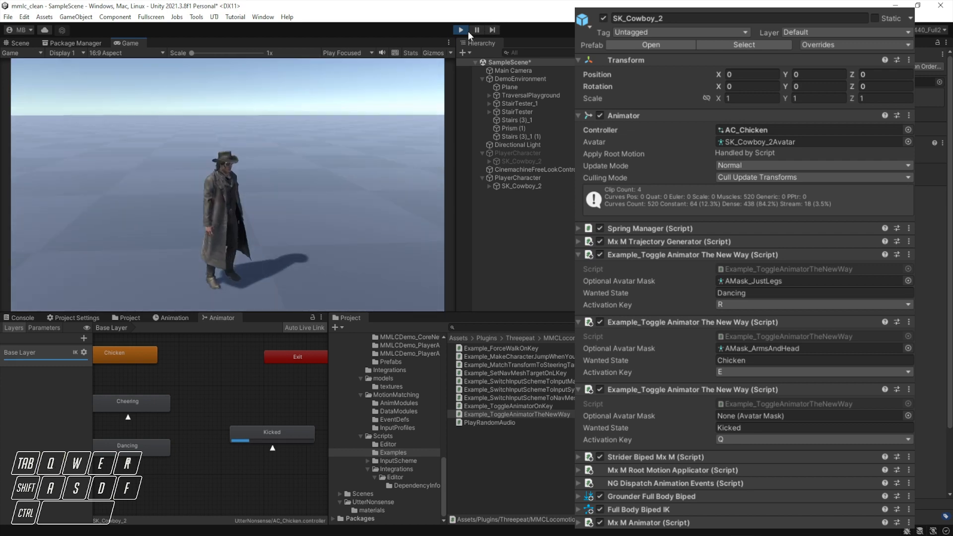
{"action": "left_click", "coordinate": [461, 31]}
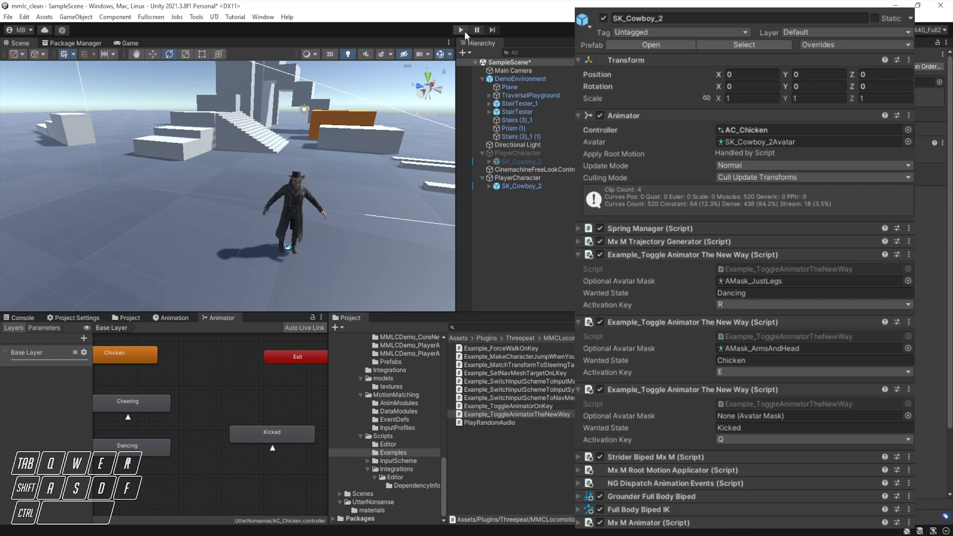